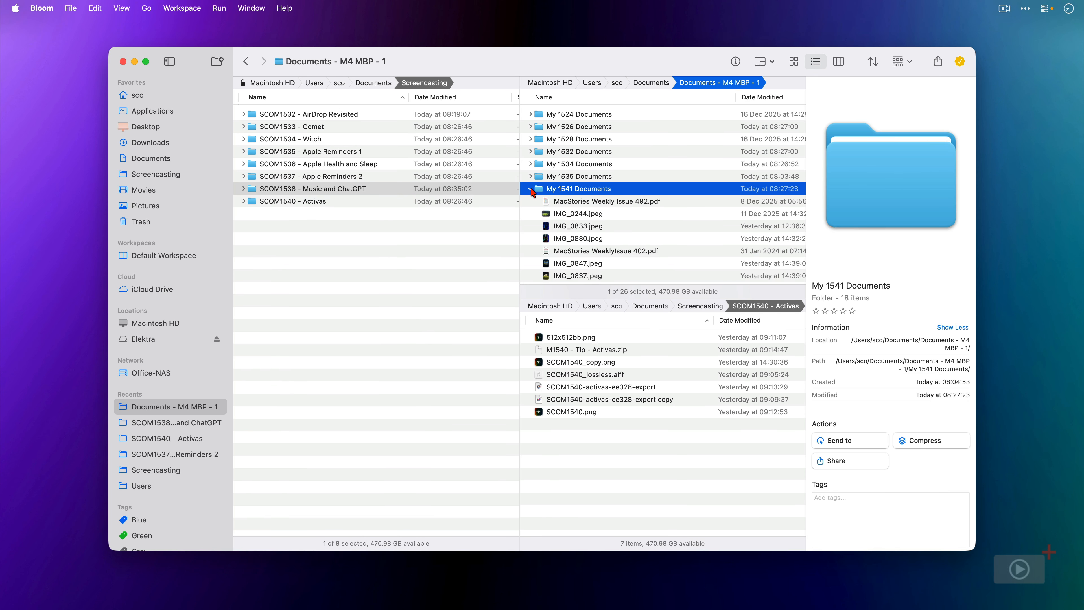
Select IMG_0833.jpeg in My 1541 Documents and examine its metadata, collapsing and re-expanding the detailed information
click(593, 228)
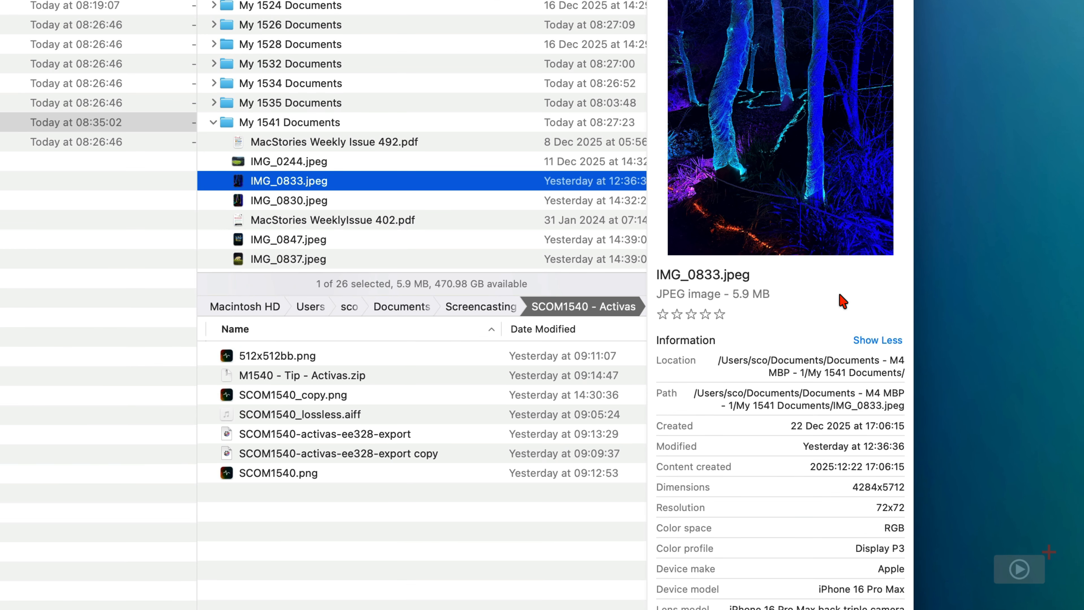
scroll(842, 301, down, 5)
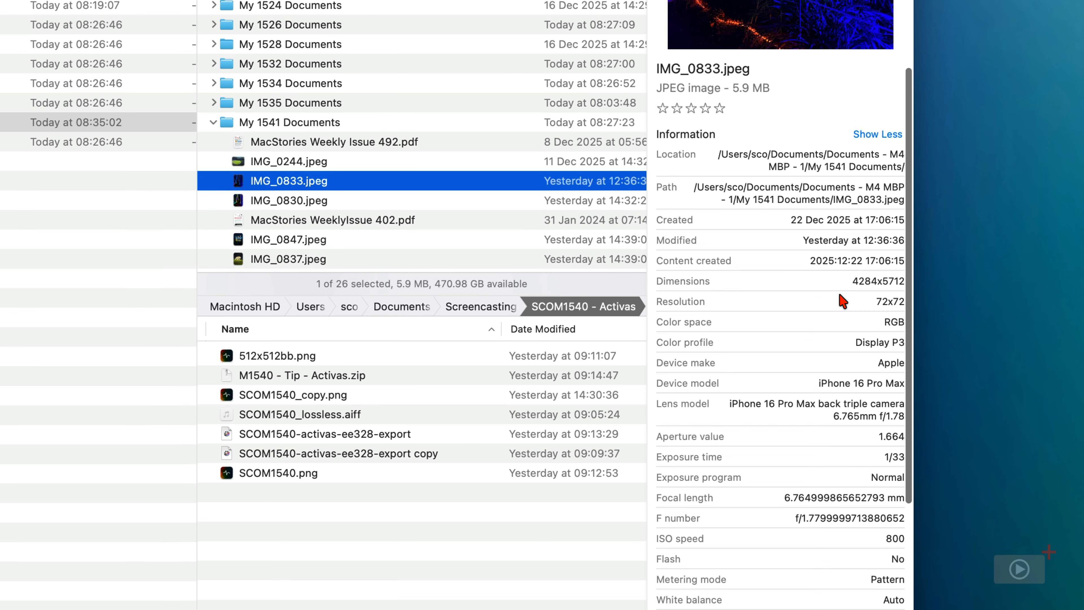
scroll(843, 301, down, 3)
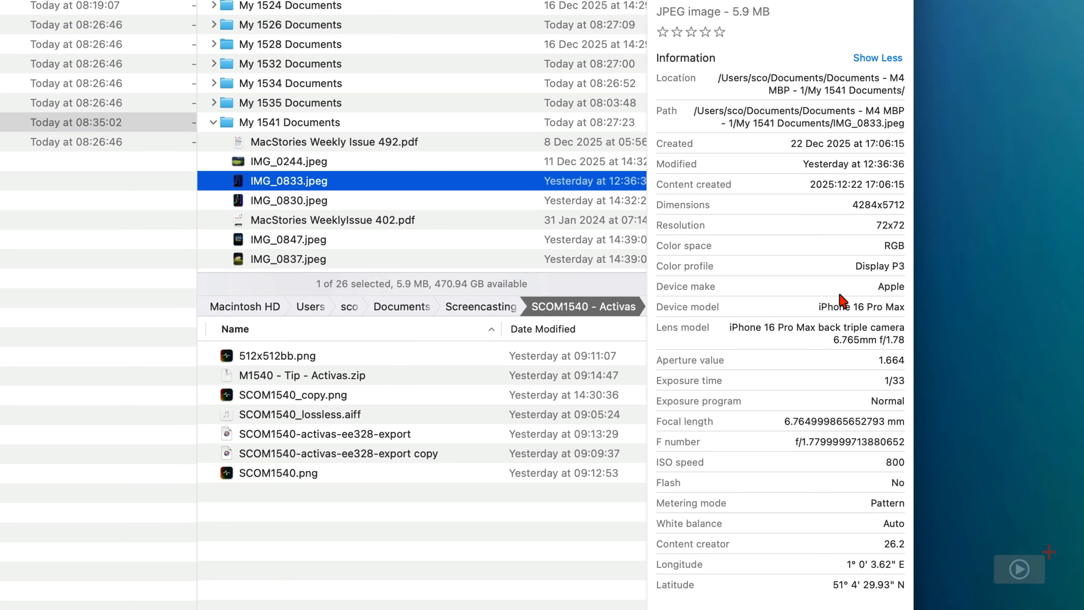
scroll(841, 300, up, 10)
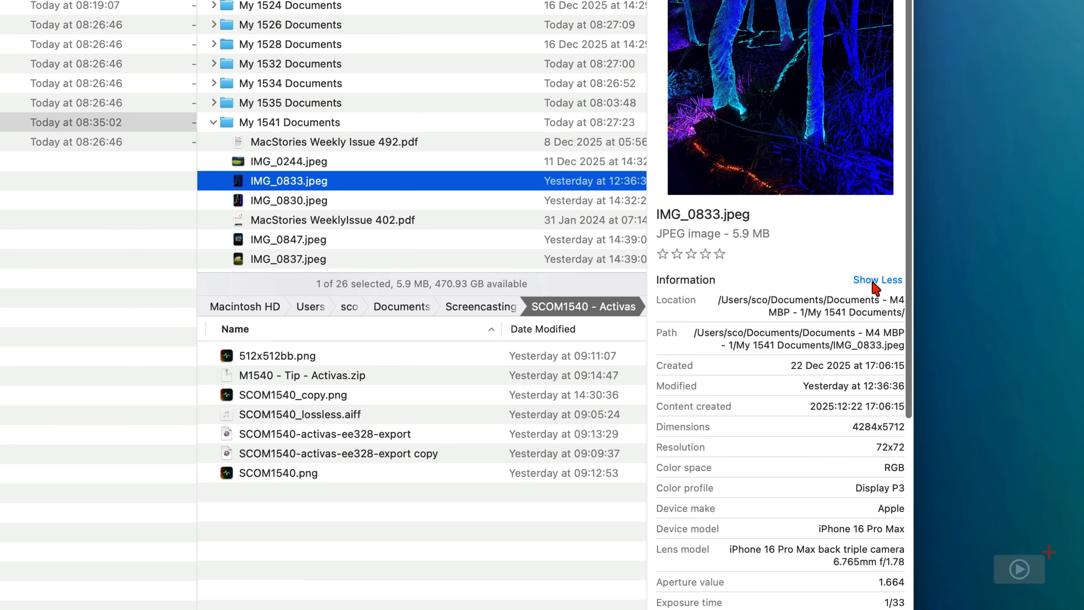
click(882, 280)
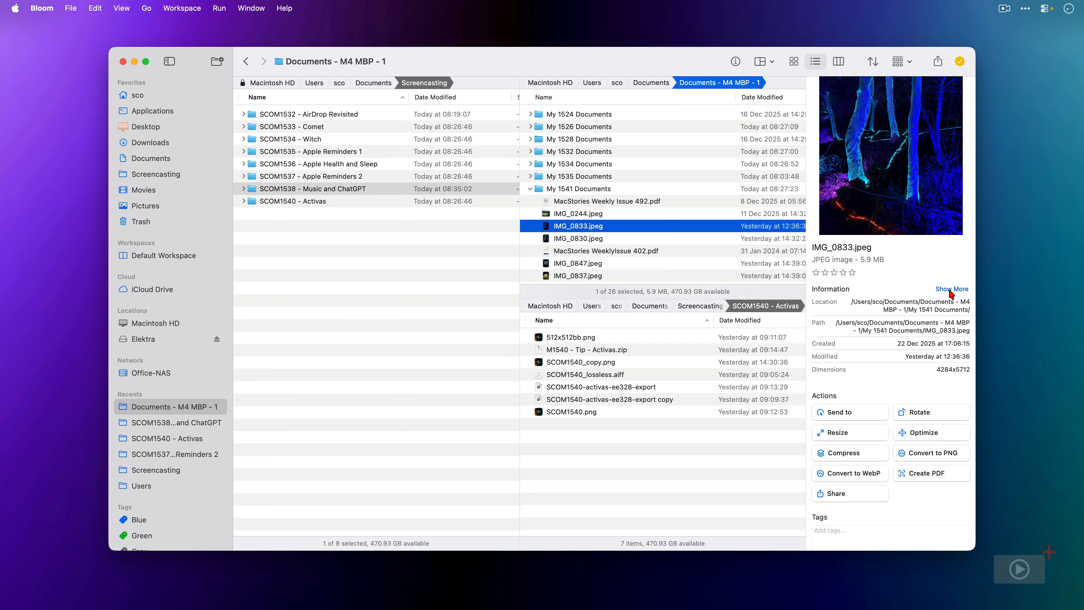
click(951, 290)
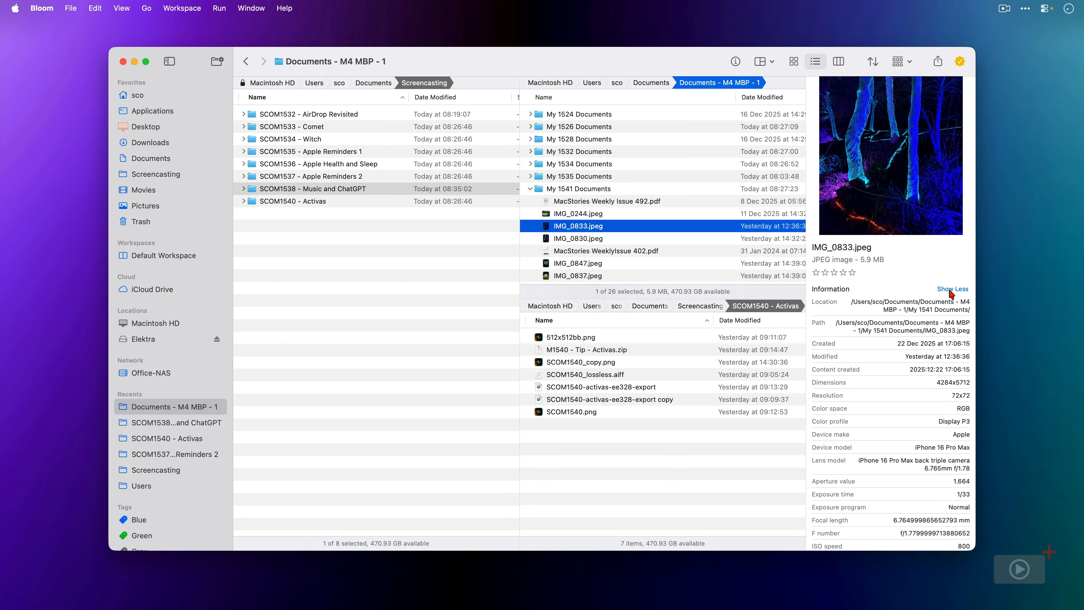
Enable the Exif Information section in the inspector settings, check its exiftool script for images, and close the settings
key(super+comma)
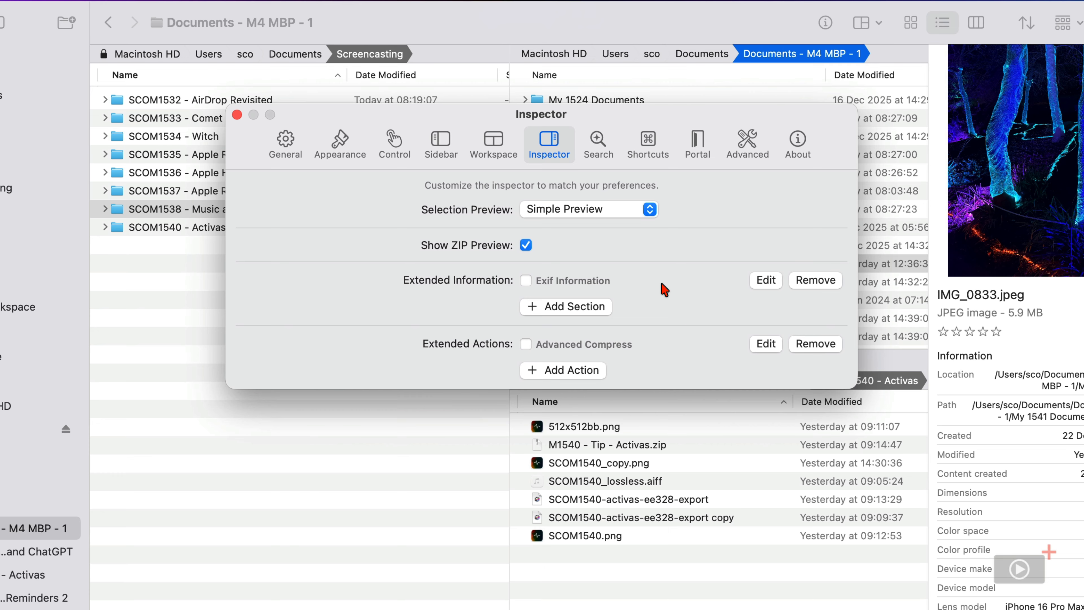
click(526, 281)
click(766, 280)
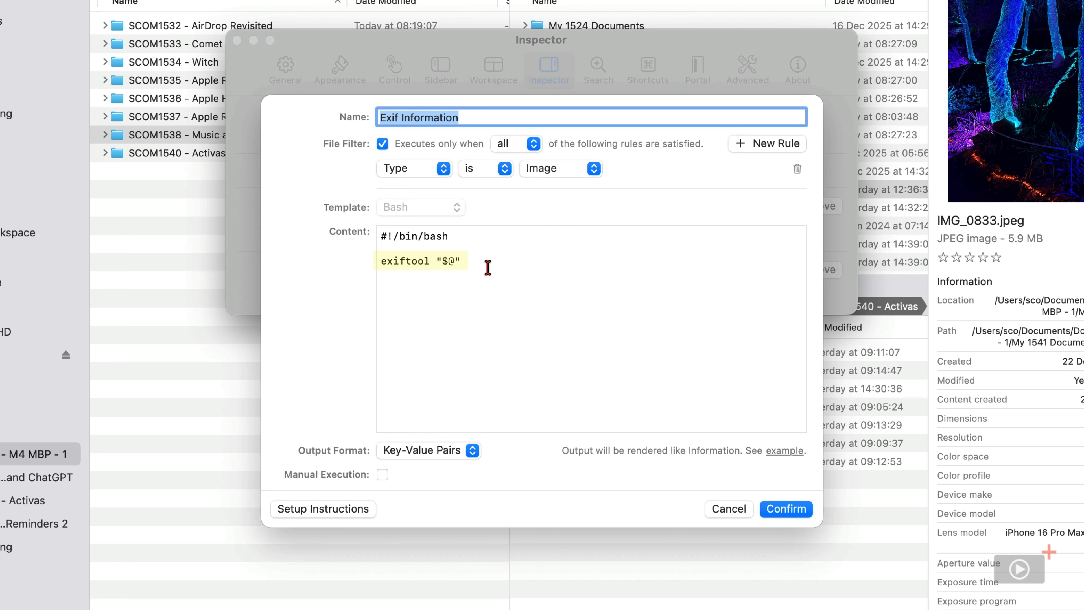
click(777, 509)
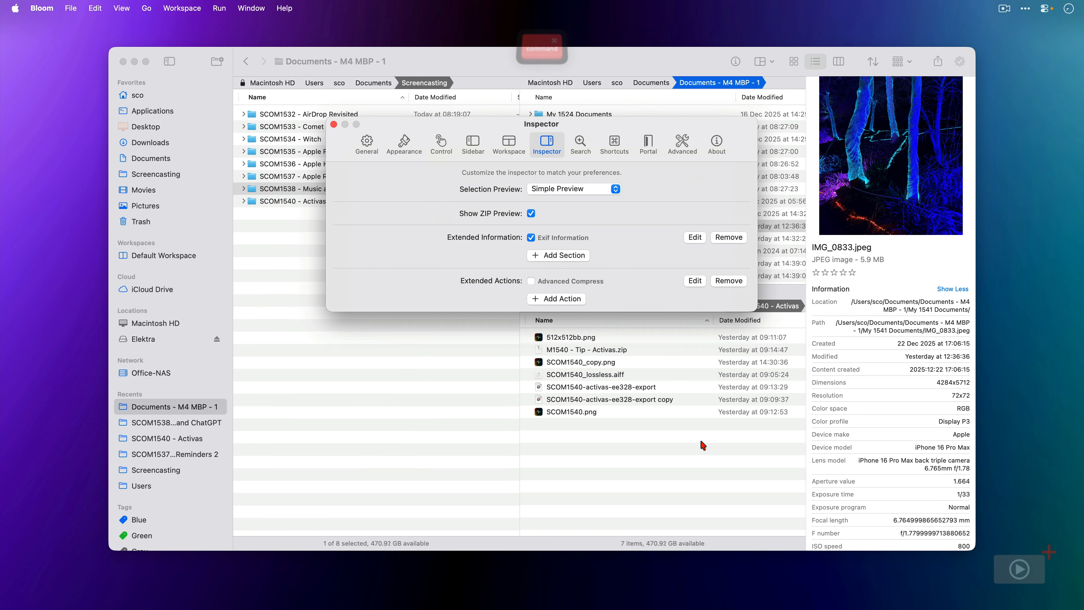
key(cmd+w)
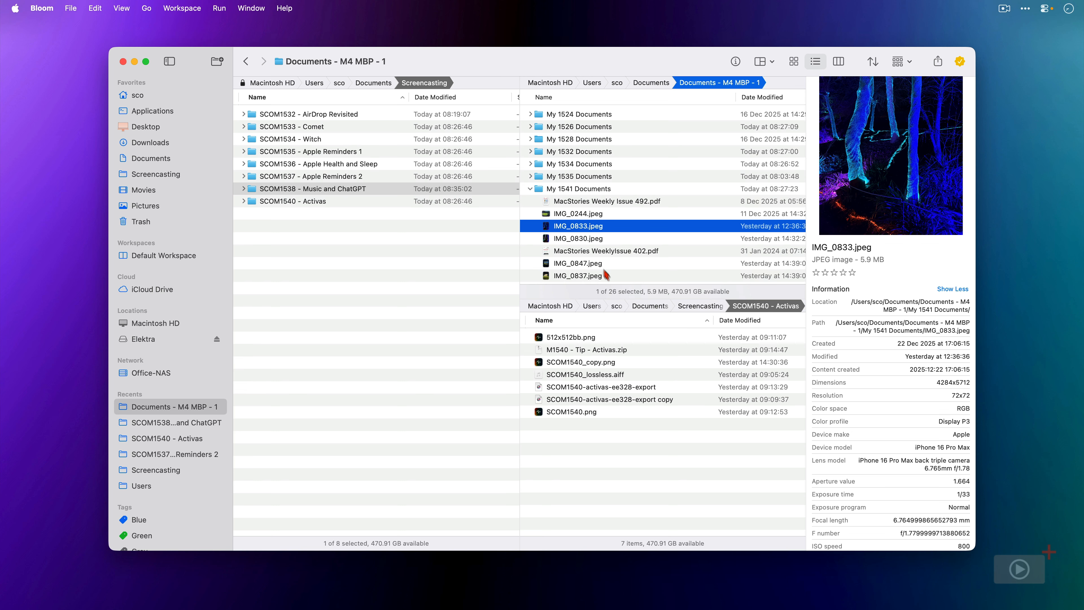
Collapse the standard information for IMG_0830.jpeg and examine its full Exif Information listing down to the end
click(590, 240)
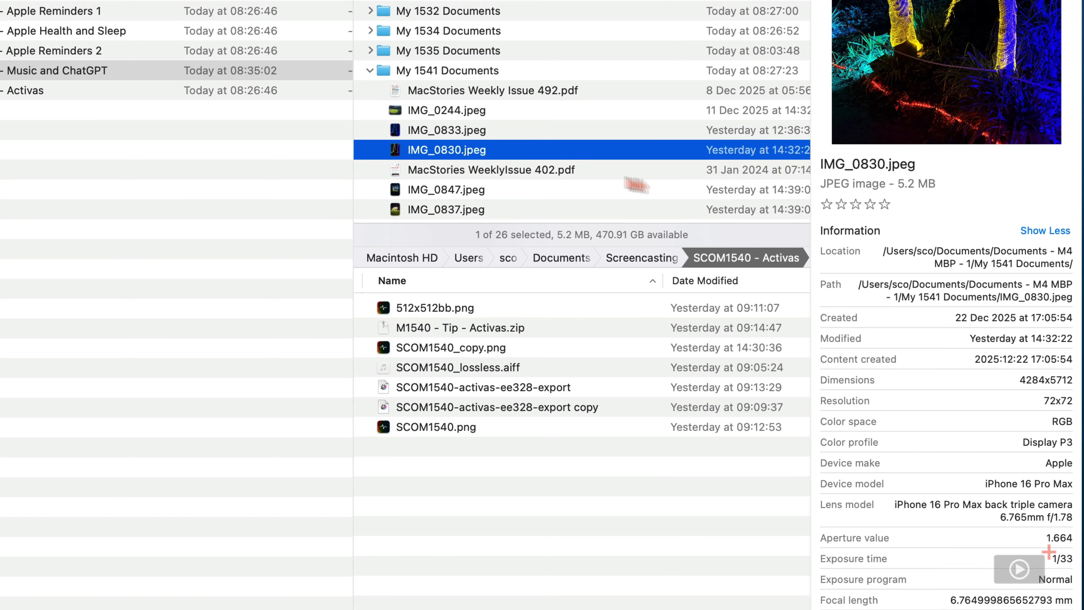
click(1027, 233)
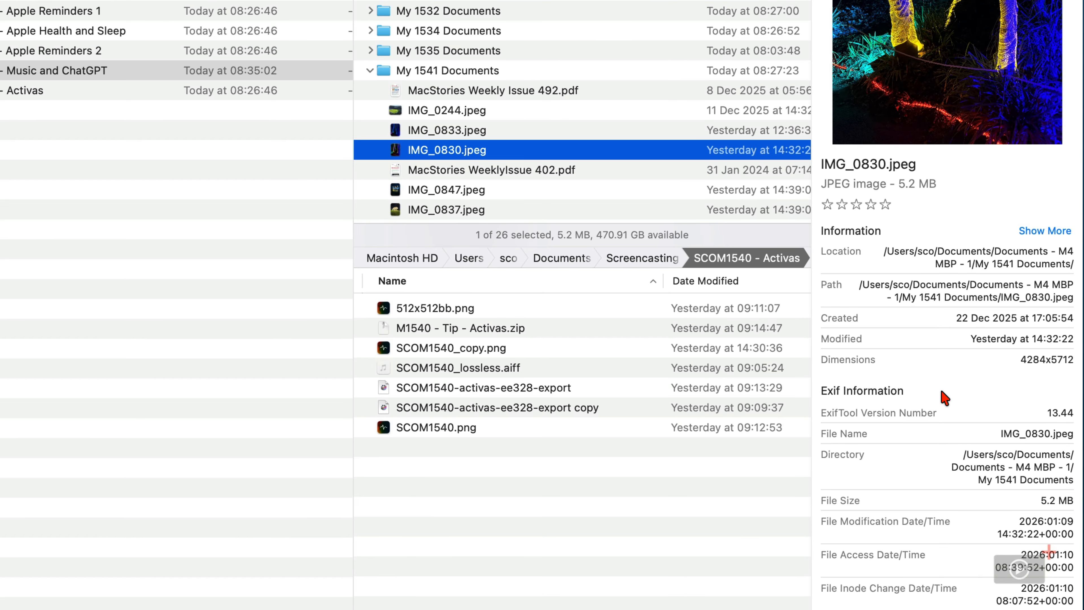
scroll(944, 398, down, 10)
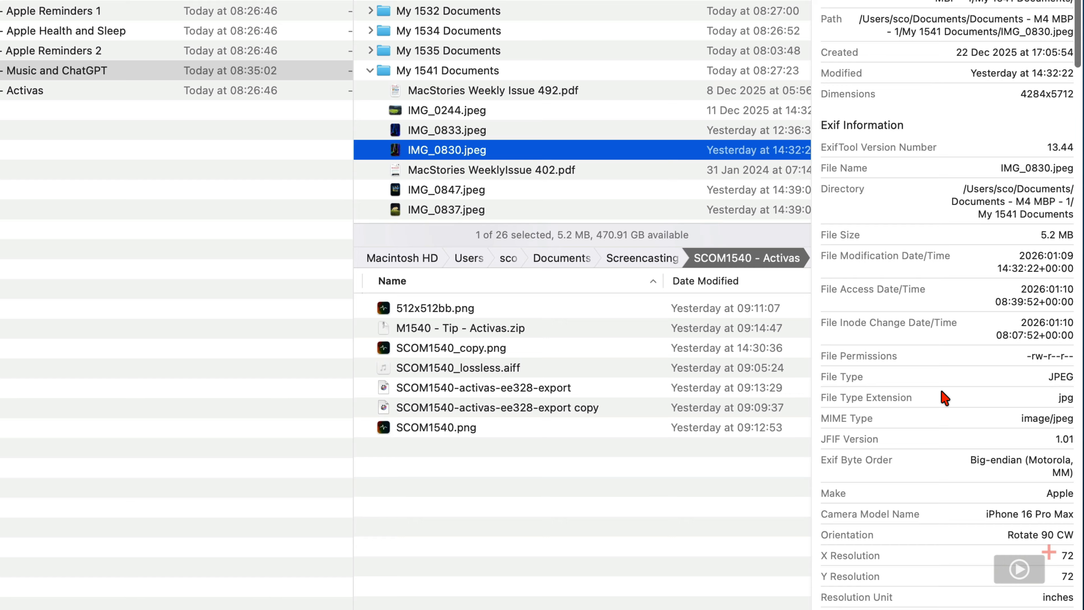
scroll(944, 397, down, 8)
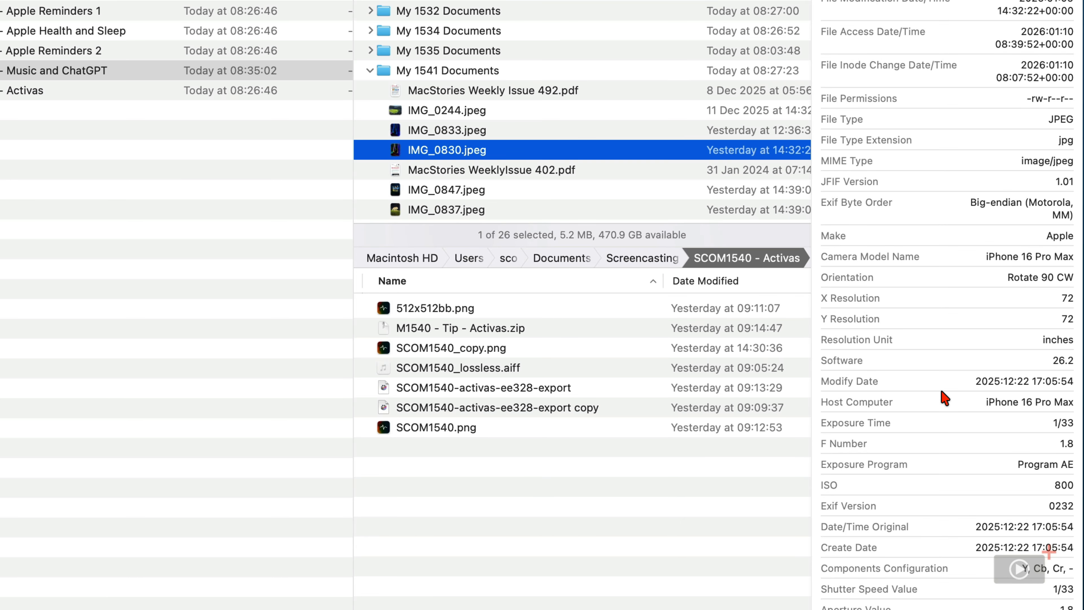
scroll(944, 397, down, 7)
scroll(944, 397, down, 11)
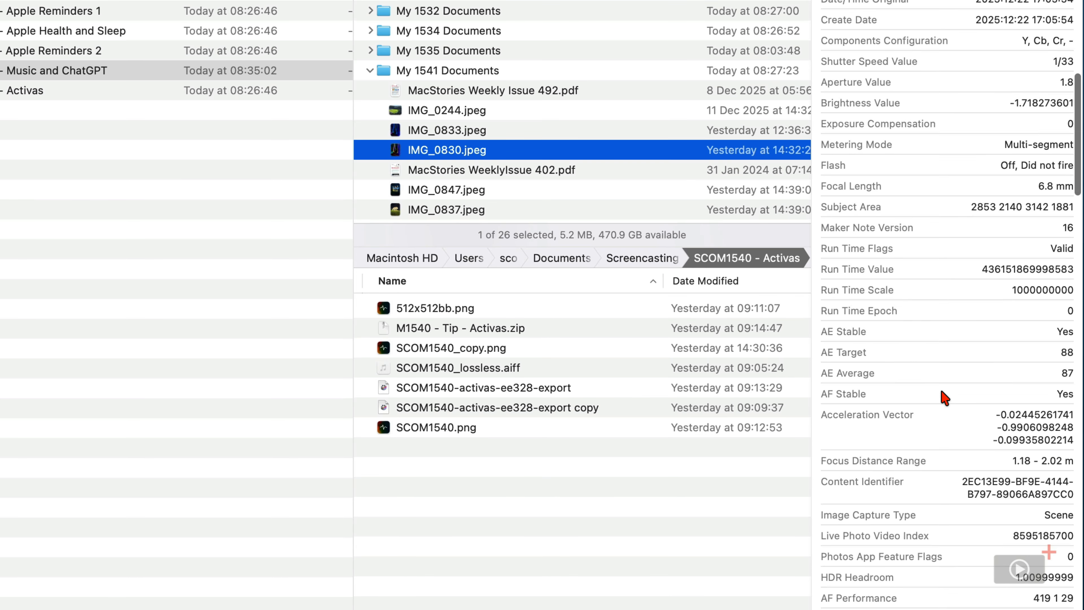
scroll(945, 398, down, 16)
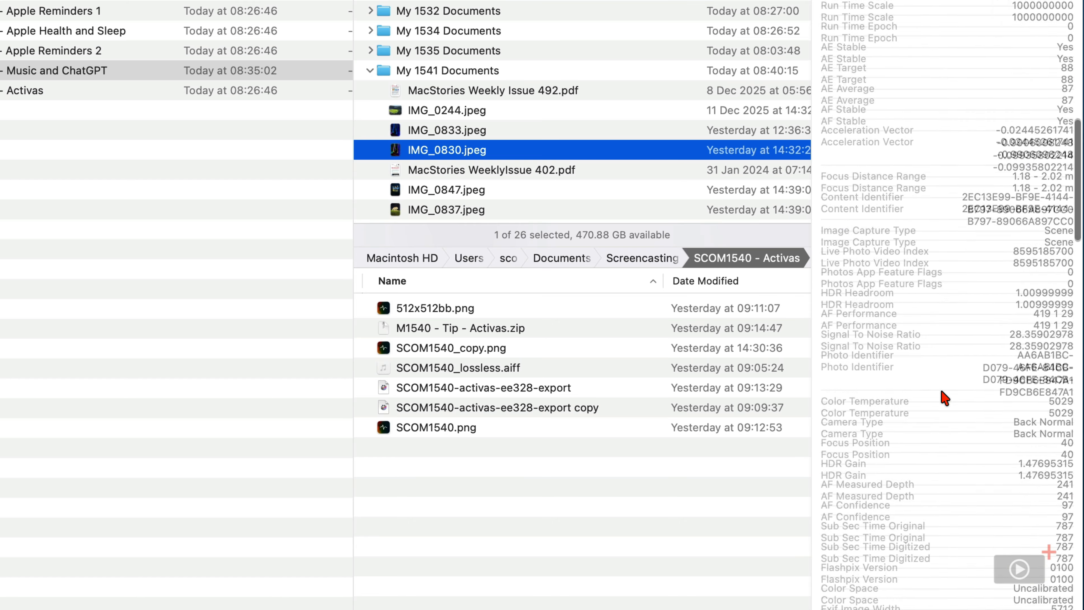
scroll(945, 397, down, 8)
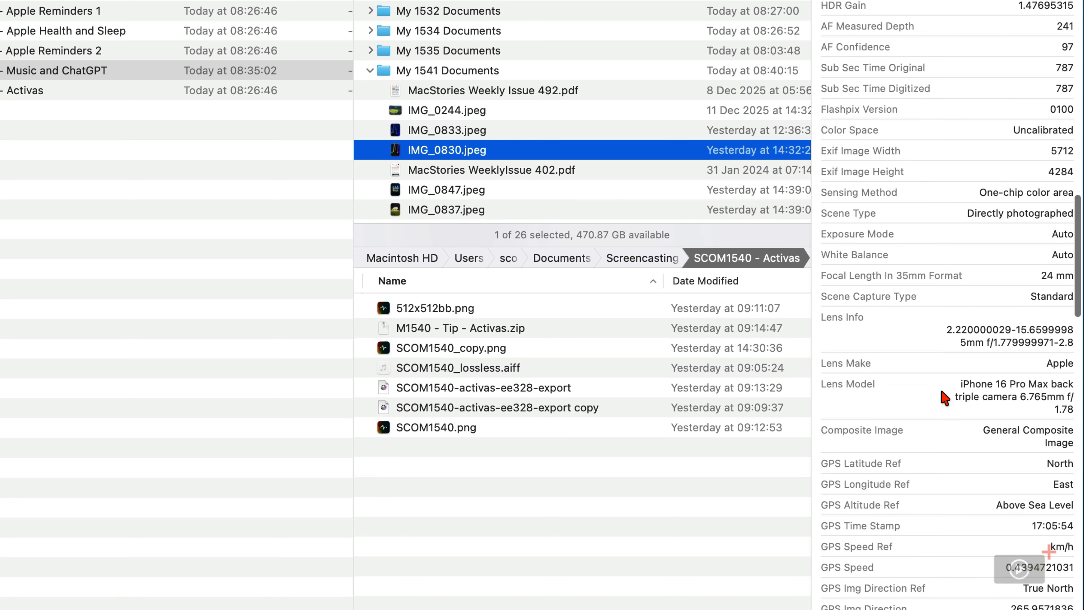
scroll(944, 397, down, 8)
scroll(945, 397, down, 8)
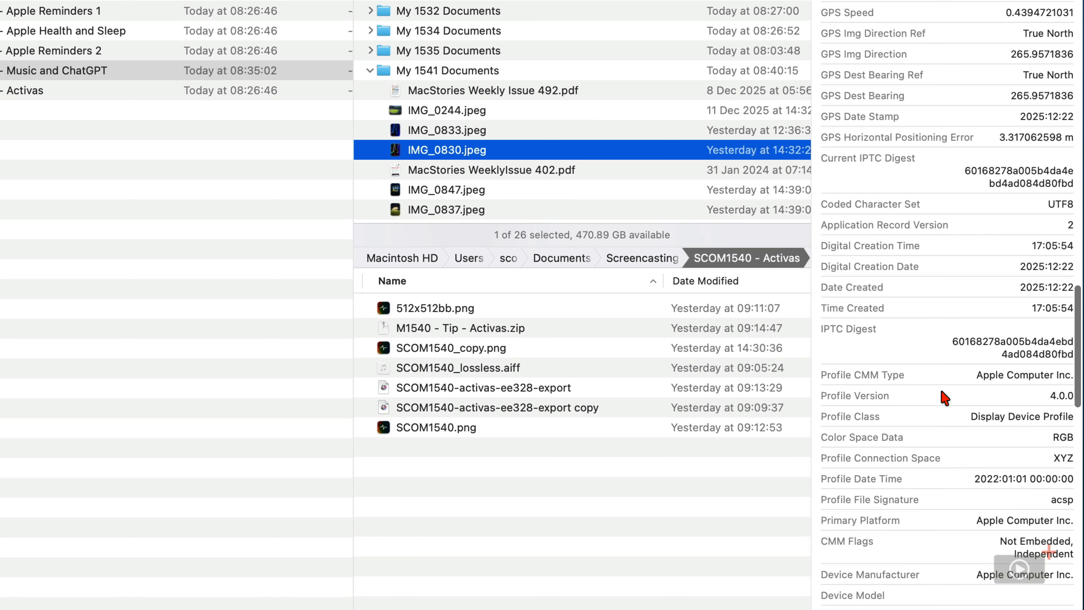
scroll(944, 398, down, 8)
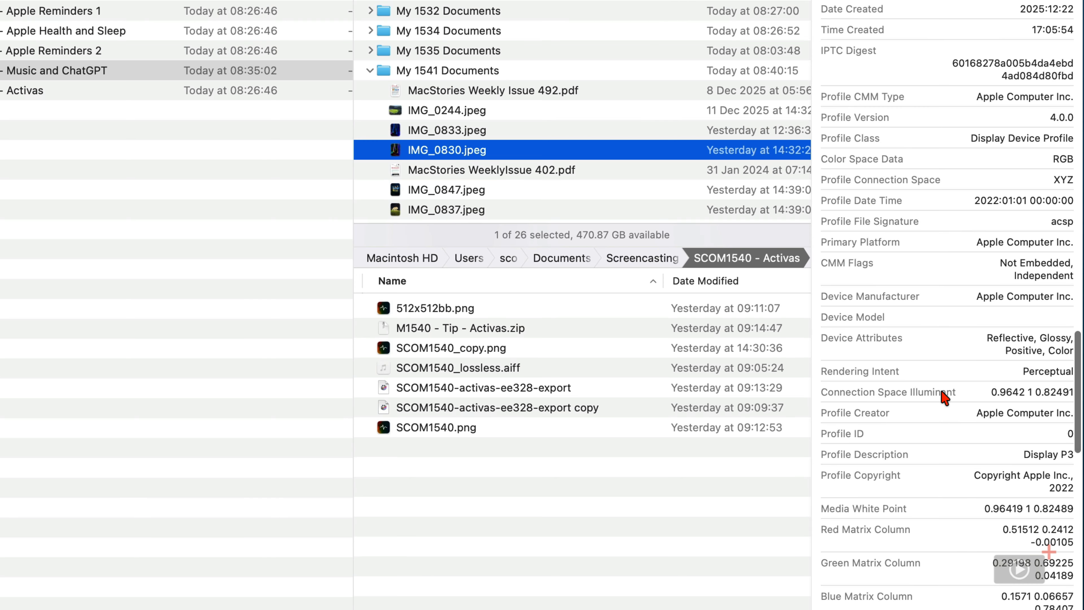
scroll(945, 397, down, 7)
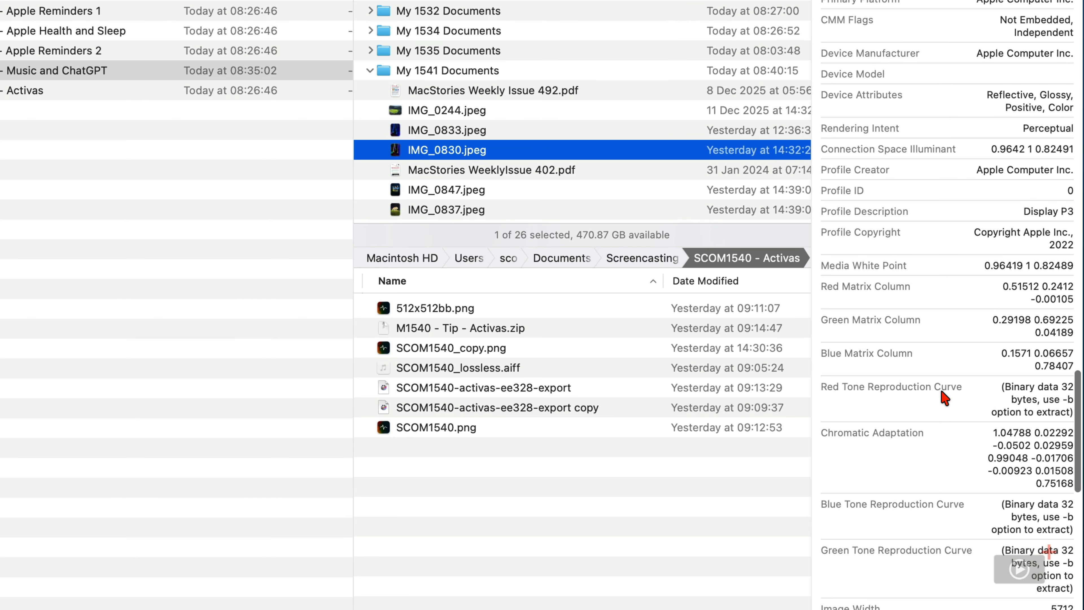
scroll(945, 398, down, 9)
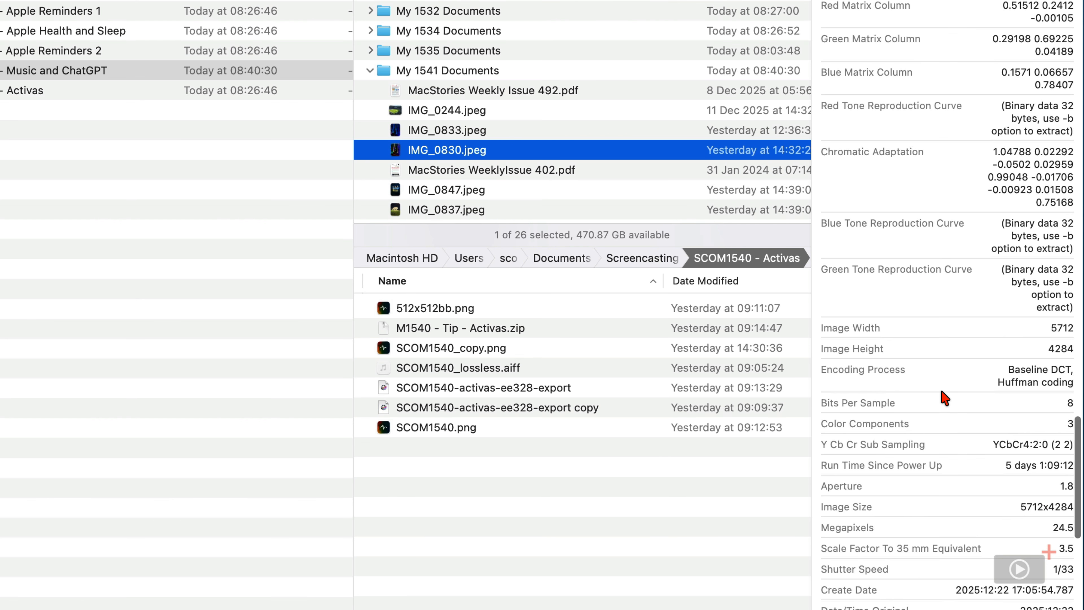
scroll(945, 397, down, 7)
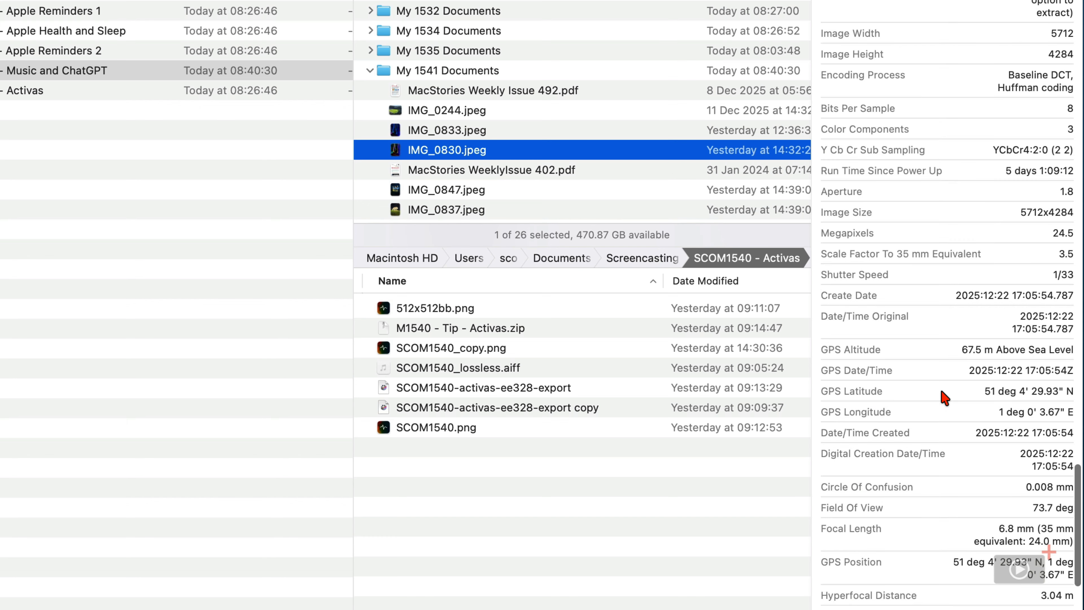
scroll(945, 398, down, 8)
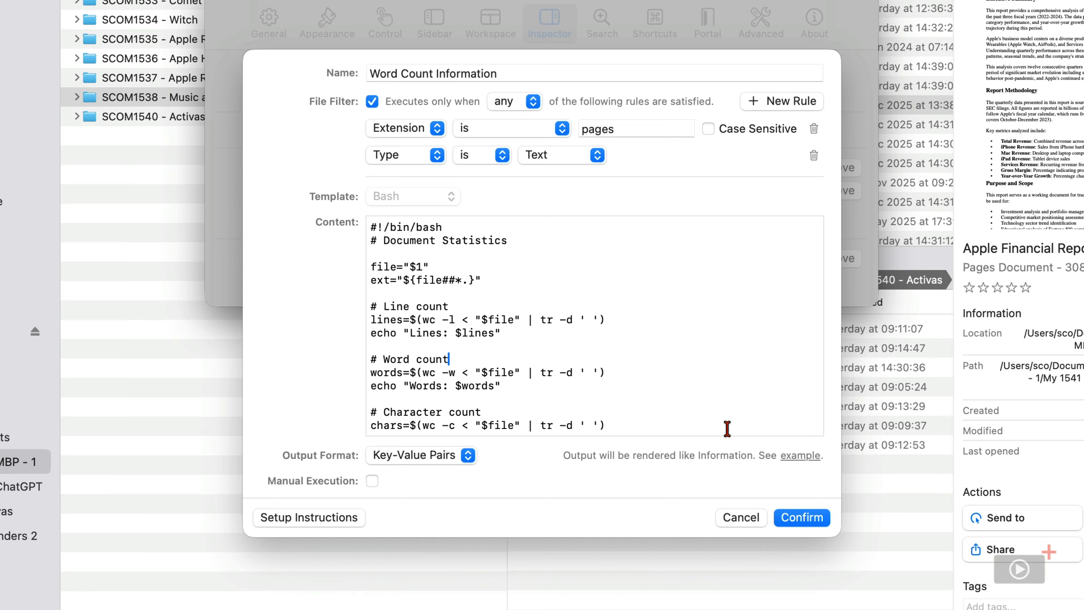
Review the Word Count Information script to its end, save that section, and close the settings
scroll(727, 429, down, 5)
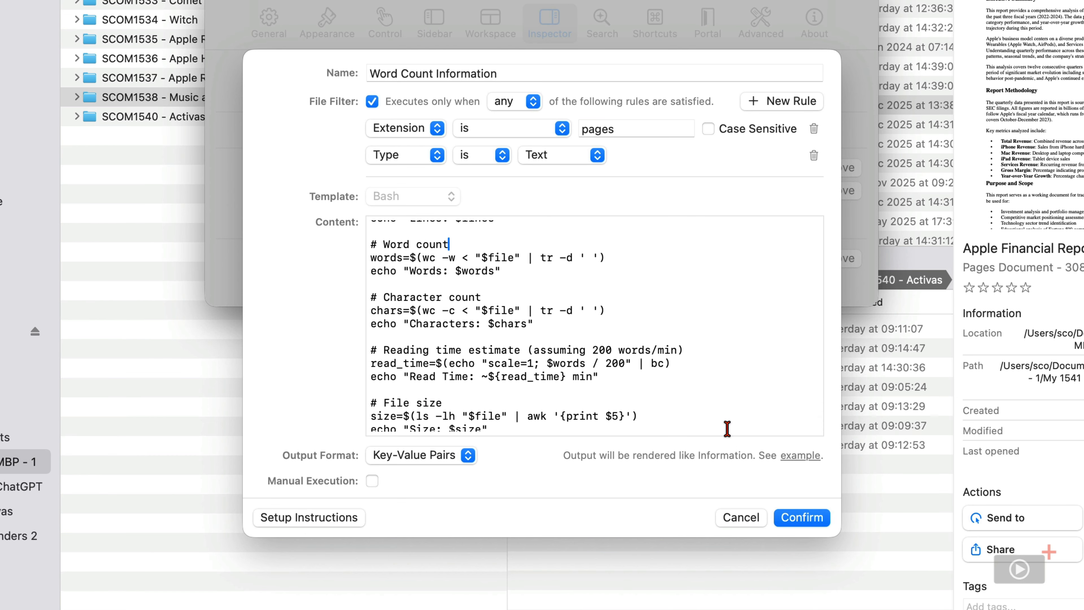
scroll(727, 429, down, 1)
scroll(727, 428, down, 1)
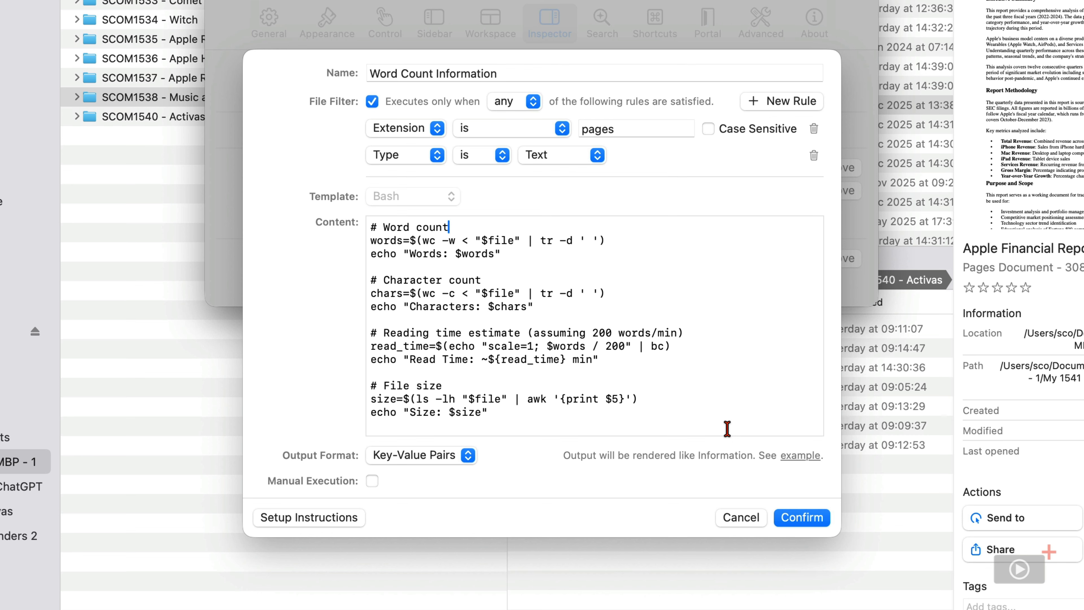
click(801, 517)
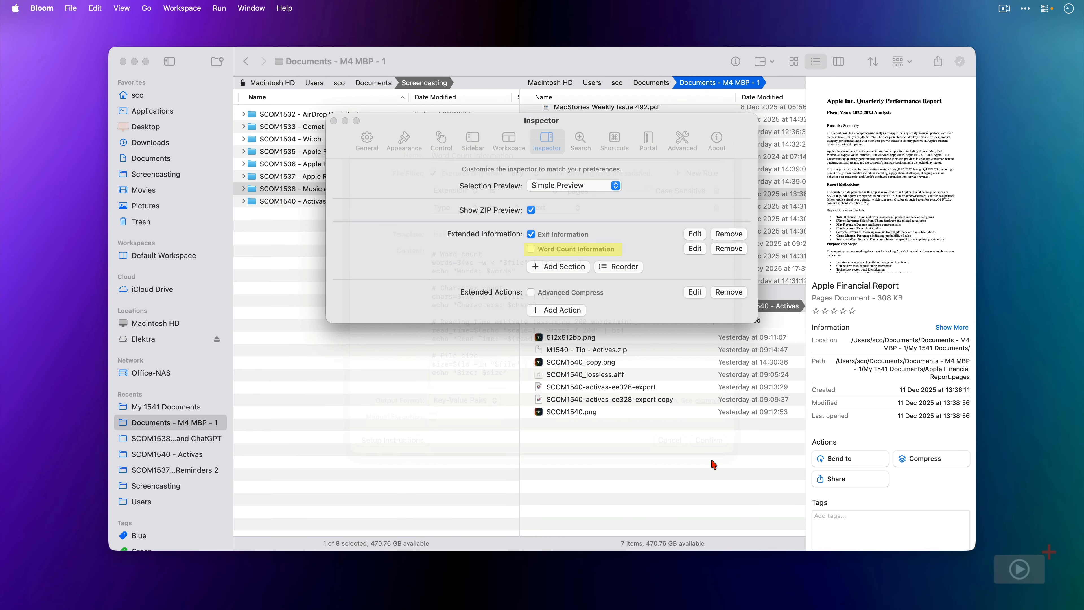
key(cmd+w)
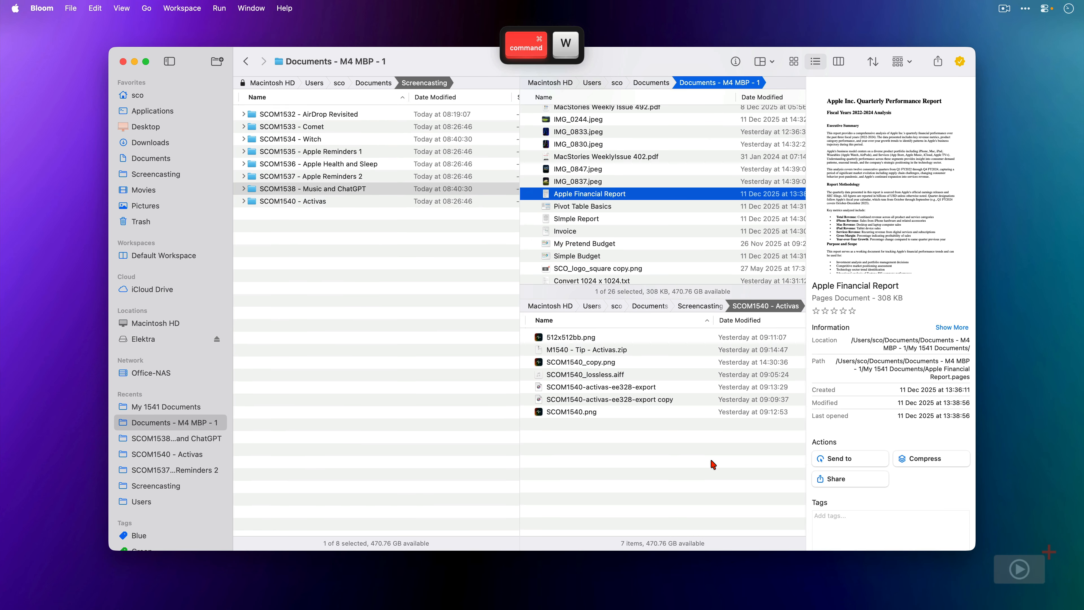
Enable the Word Count Information section in the inspector settings and check it on the Apple Financial Report and Simple Report documents
click(617, 222)
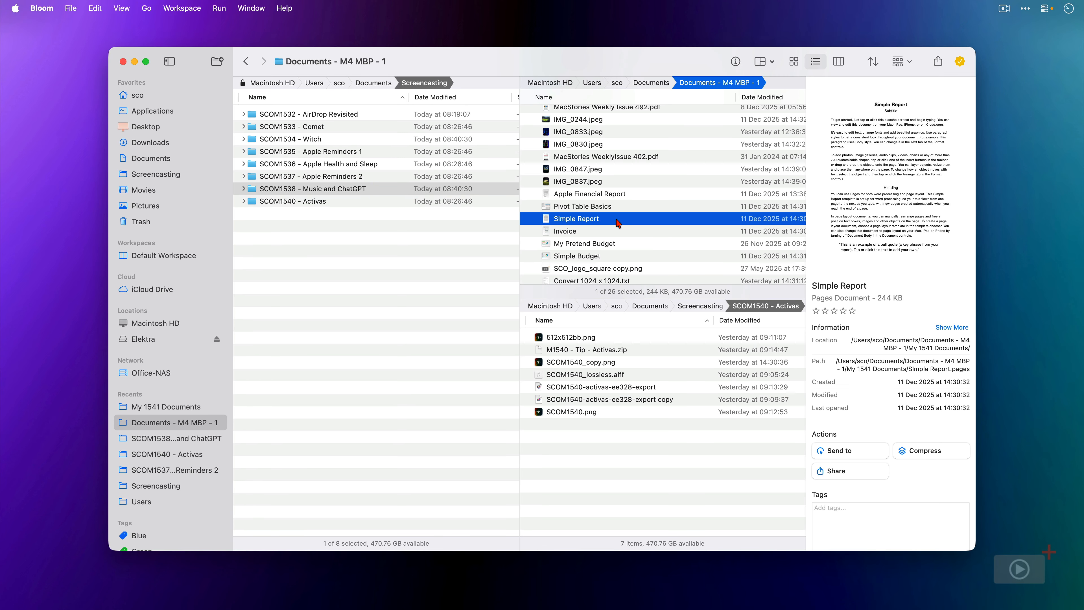
key(super+comma)
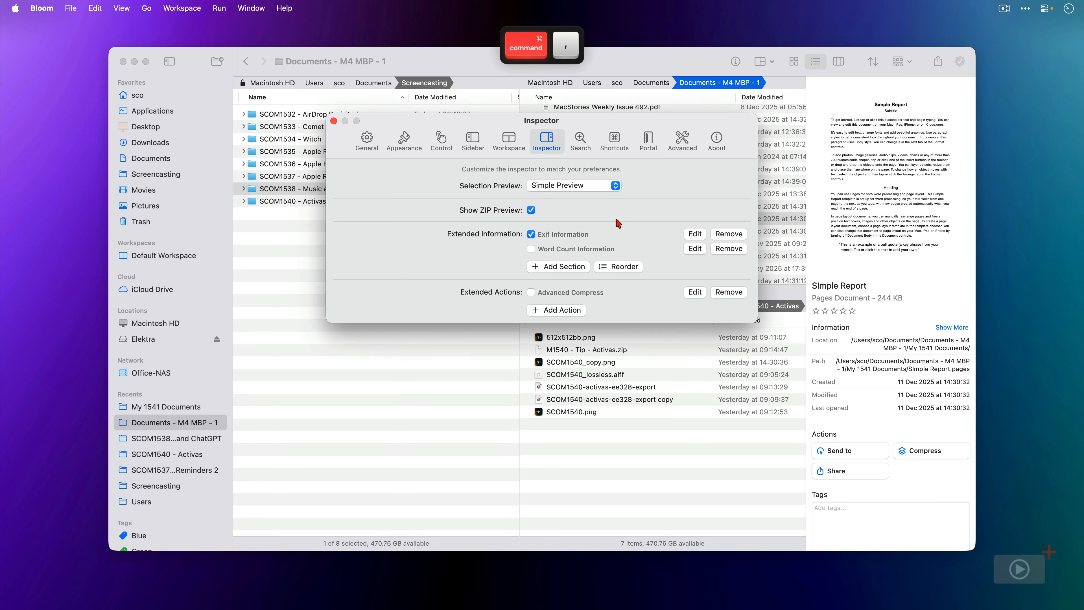
click(532, 249)
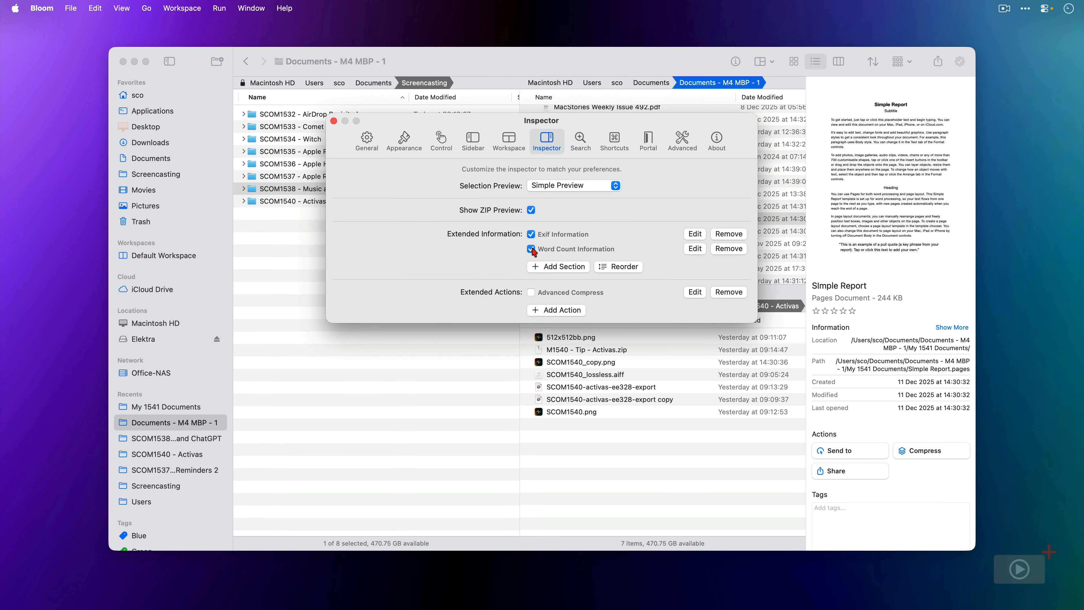
key(super+w)
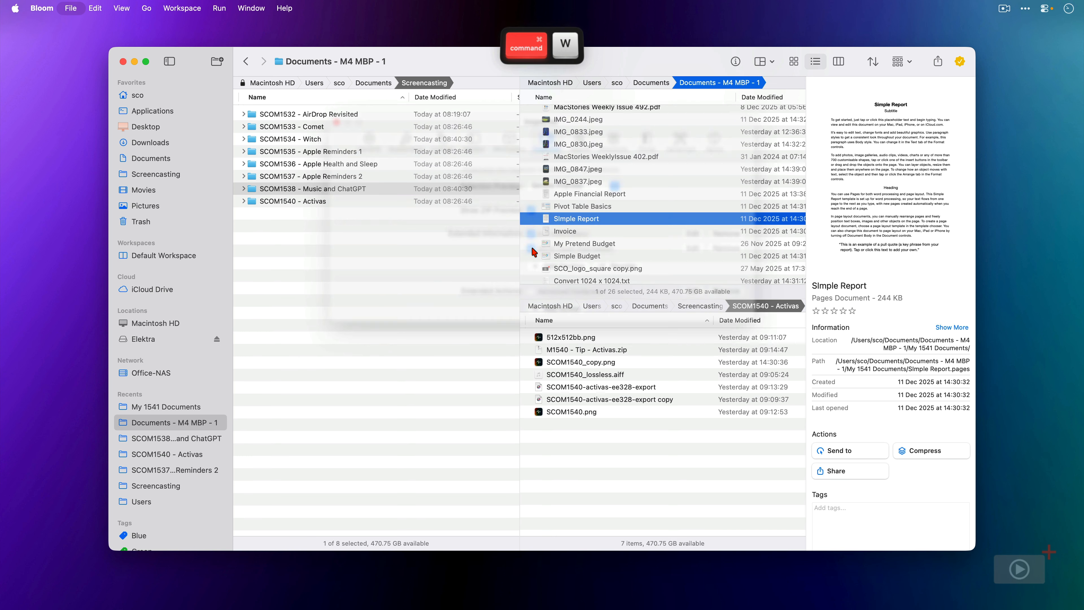
click(587, 198)
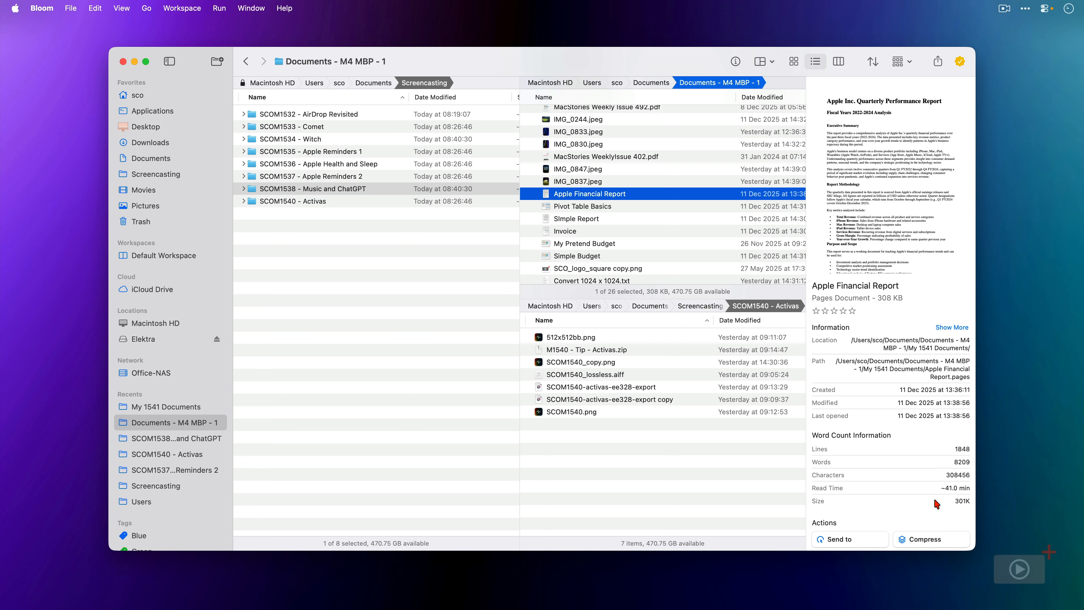
click(675, 222)
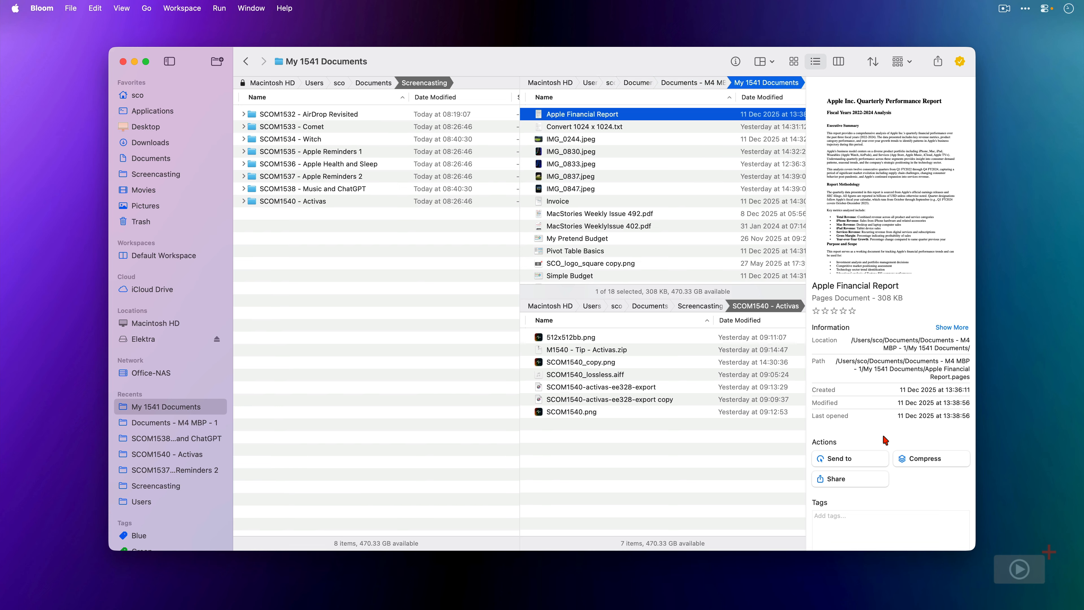
View the apps offered for sending the Apple Financial Report document, without choosing one
click(883, 462)
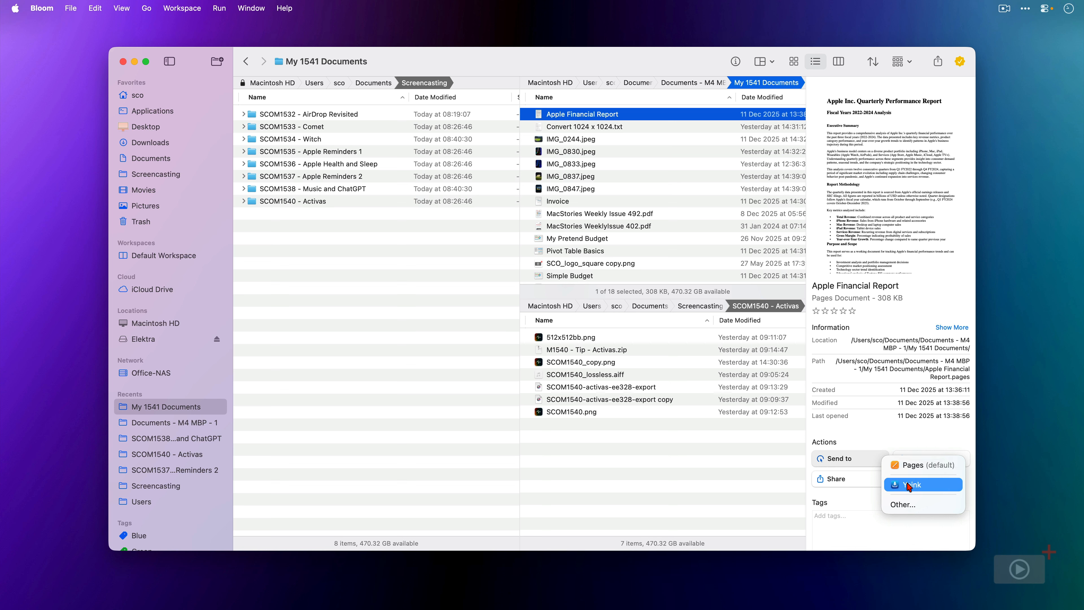
click(864, 439)
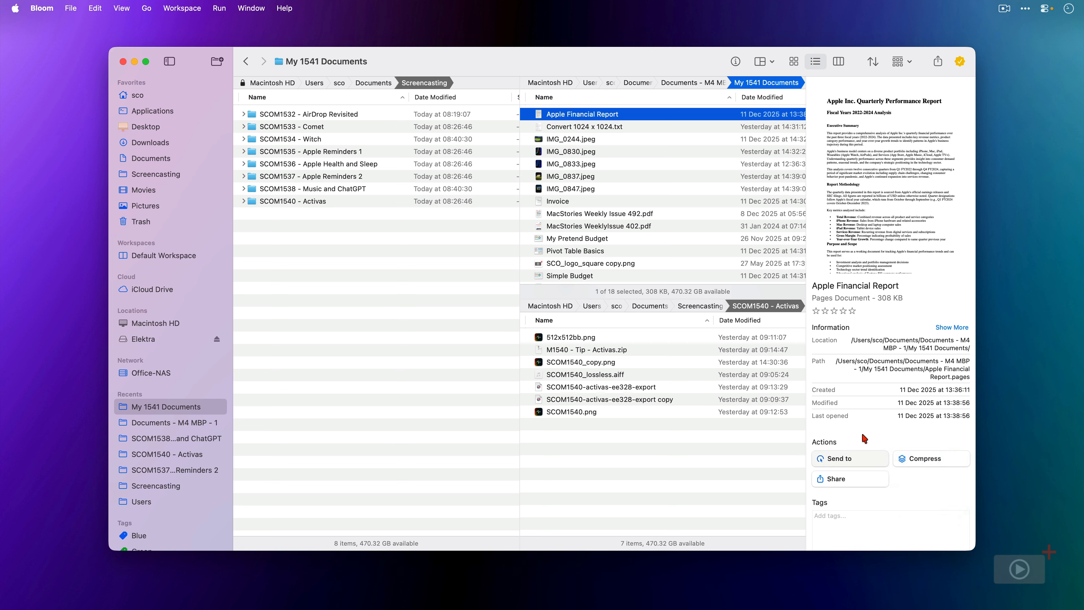
Compress the Apple Financial Report document into a zip archive, and reselect the original document
click(922, 459)
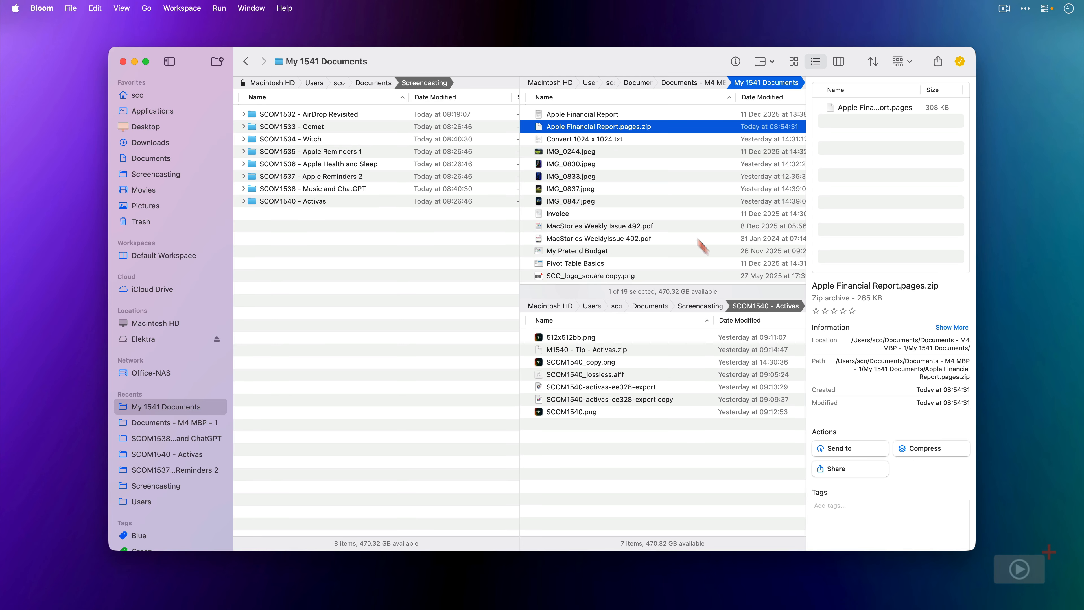
click(600, 116)
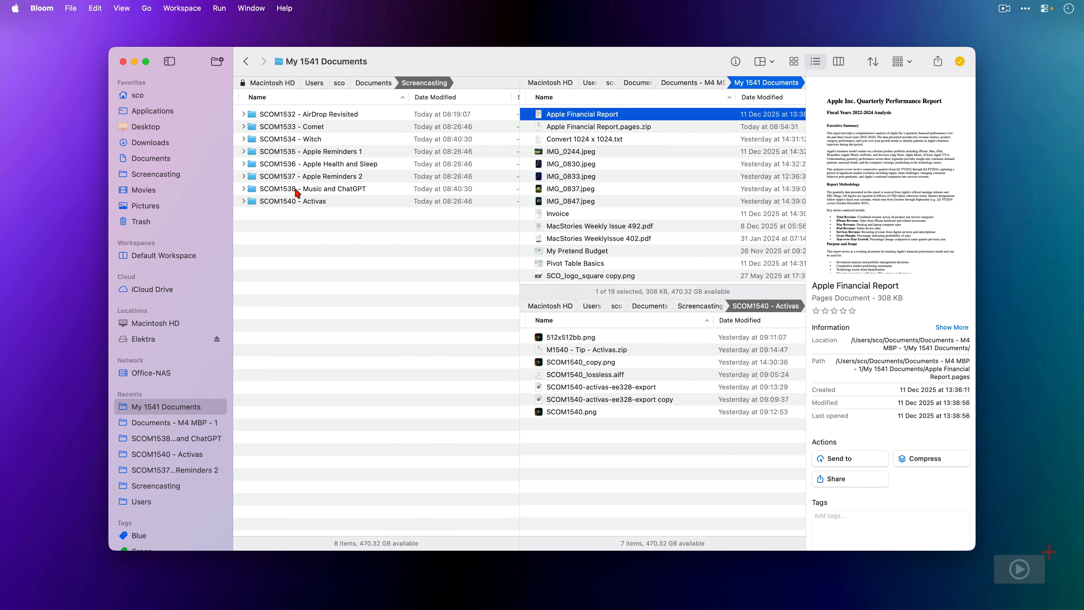
Open the SCOM1538 - Music and ChatGPT folder in pane 2
click(286, 191)
key(F5)
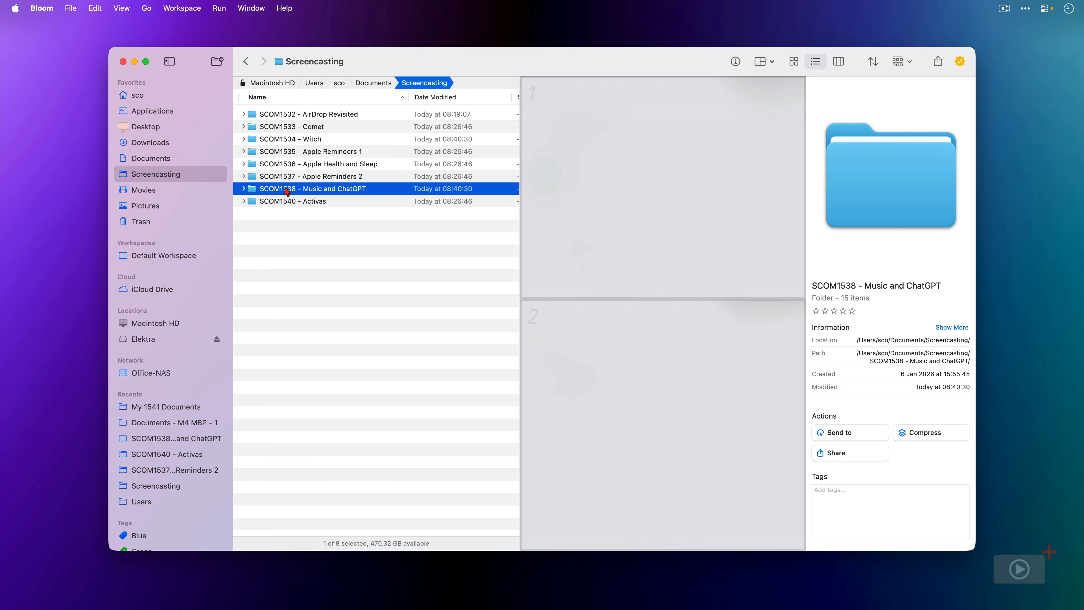
click(584, 378)
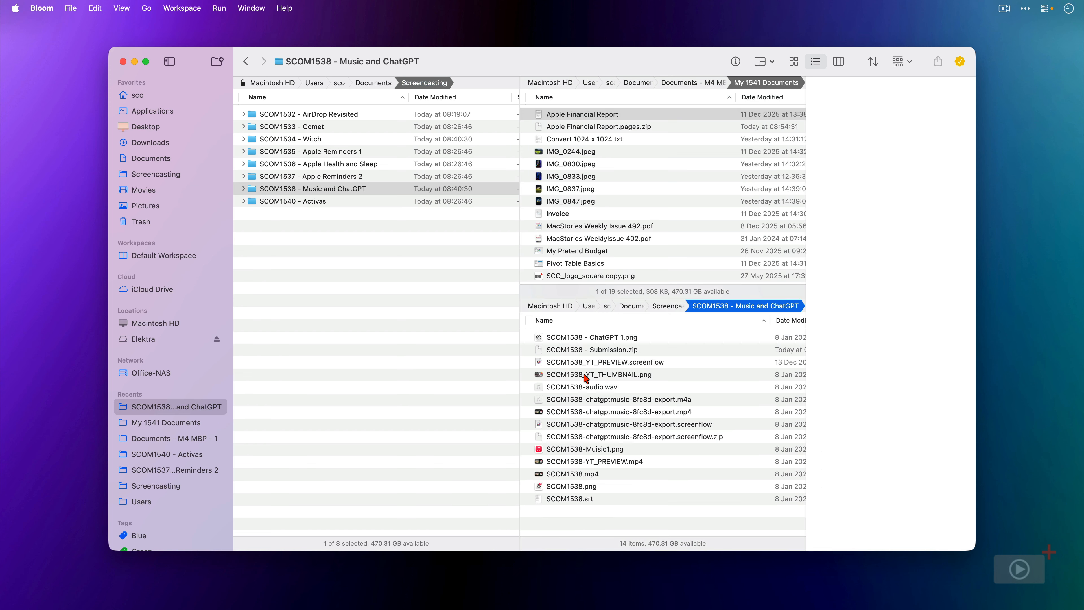
Convert SCOM1538-chatgptmusic-8fc8d-export.mp4 to a QuickTime movie and check the size and kind of the new file
click(615, 412)
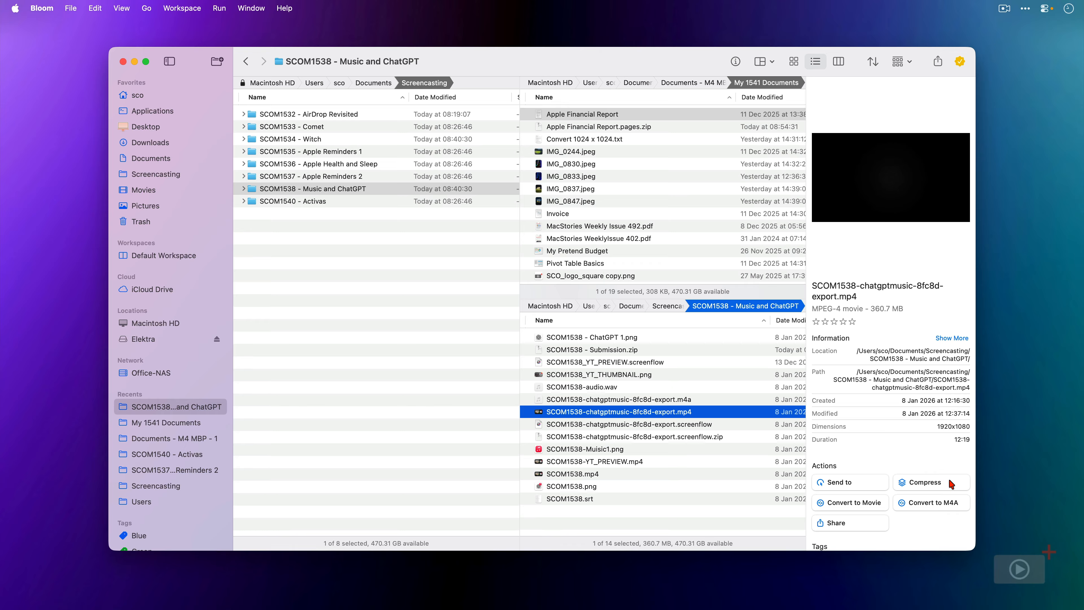
click(876, 507)
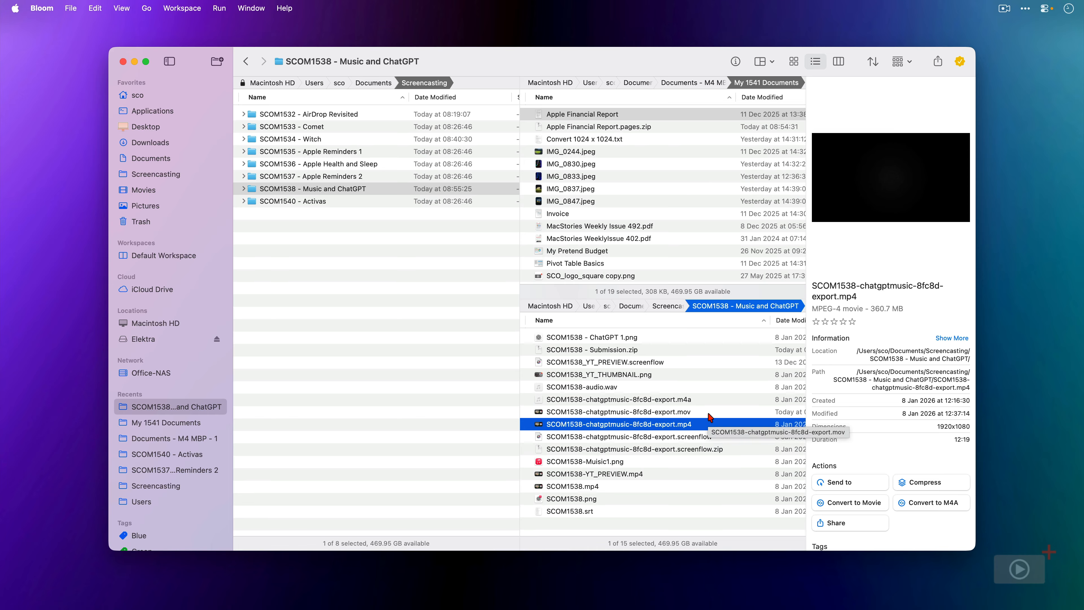
scroll(708, 416, right, 6)
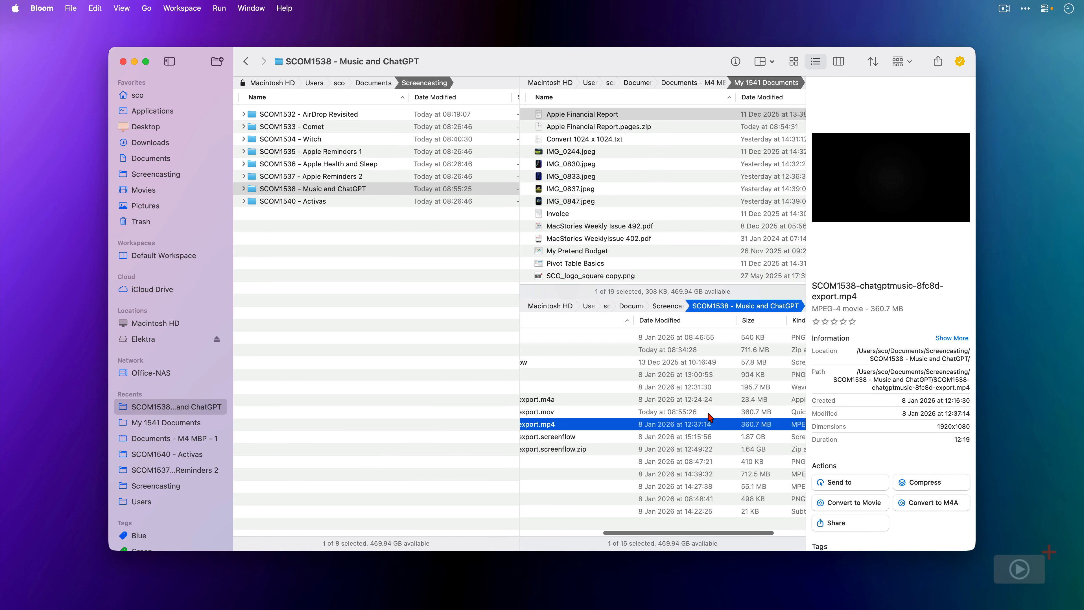
scroll(710, 416, right, 3)
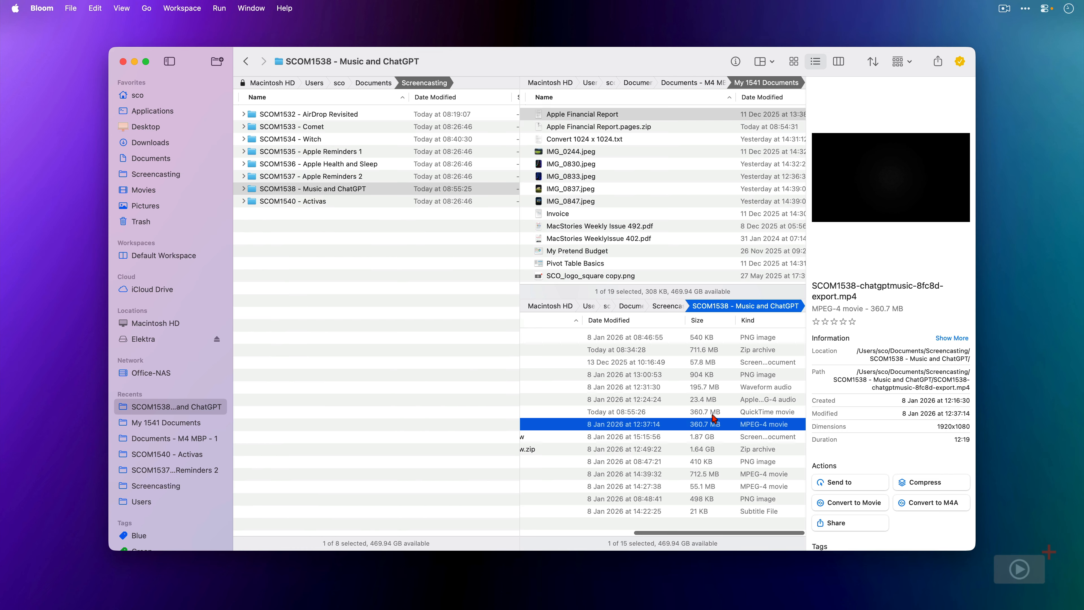
scroll(713, 427, left, 2)
scroll(711, 428, left, 5)
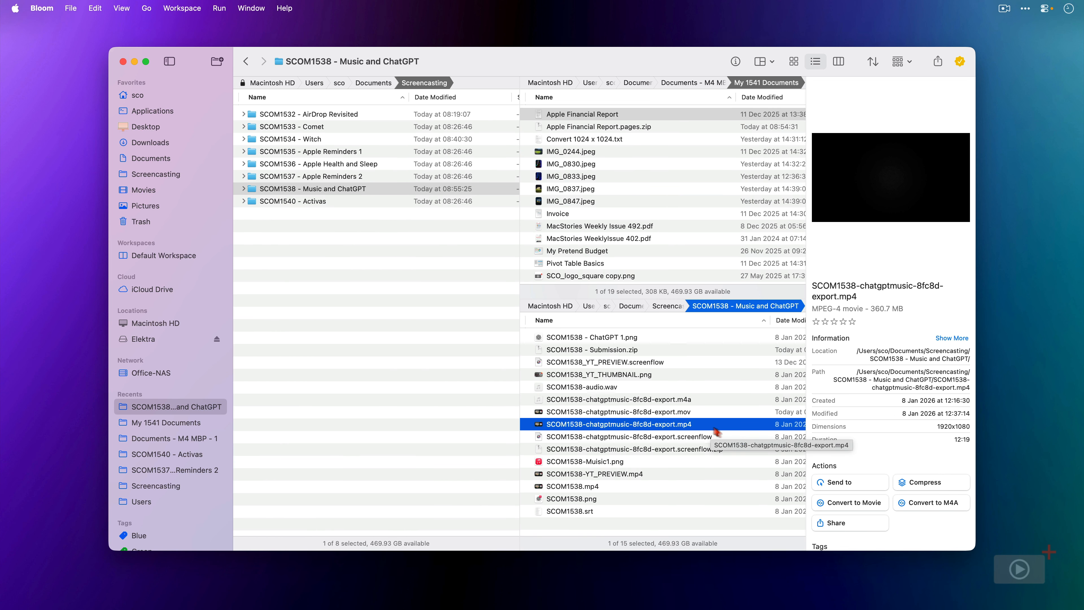
Convert SCOM1538-chatgptmusic-8fc8d-export.mp4 to M4A audio and check the size and kind of the new file
click(930, 503)
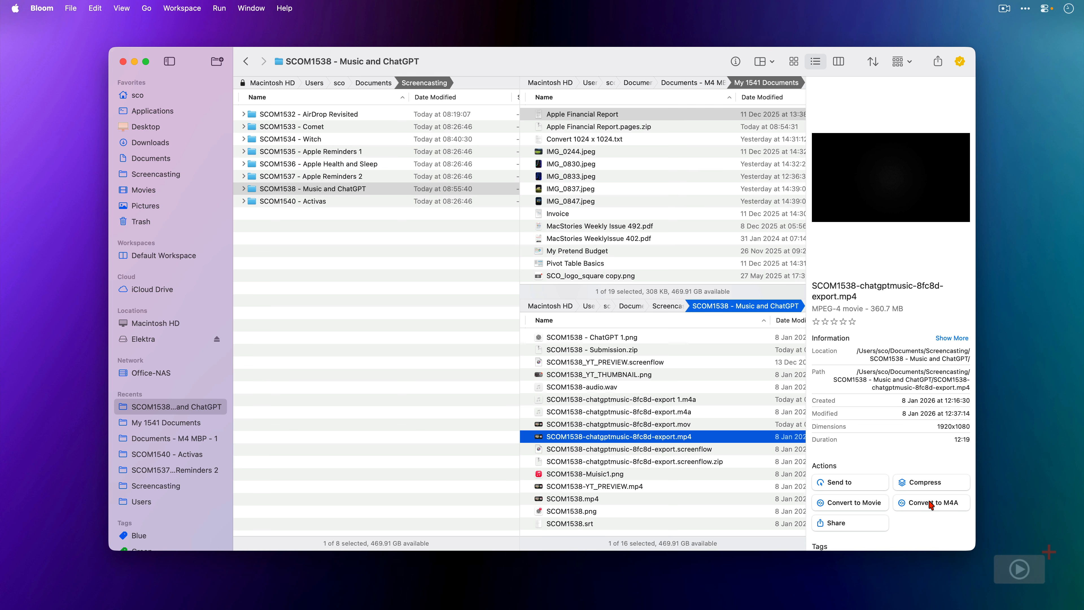
scroll(724, 417, right, 8)
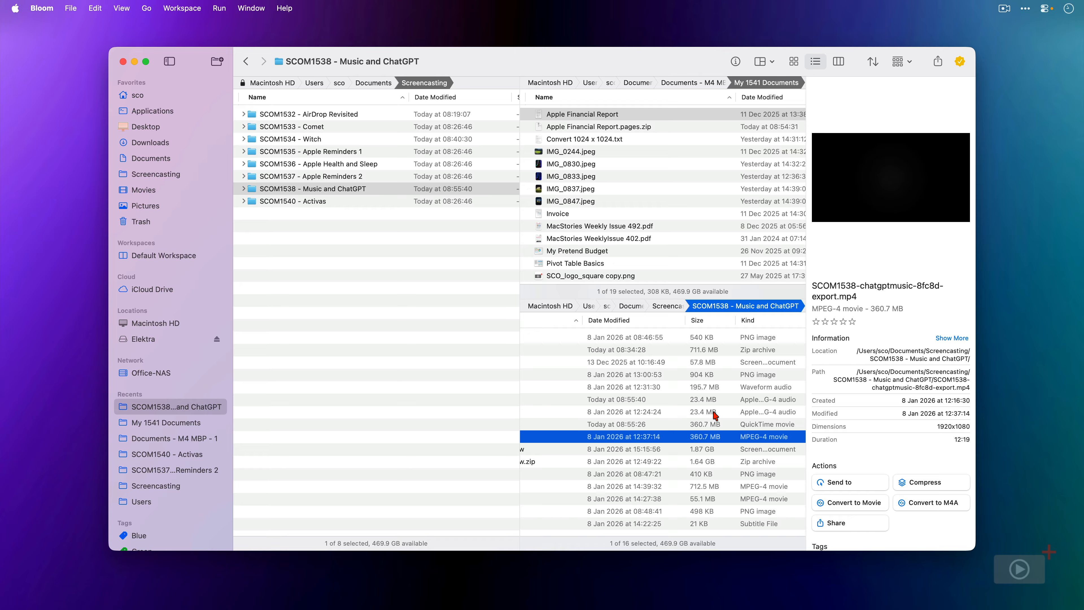
scroll(714, 414, left, 8)
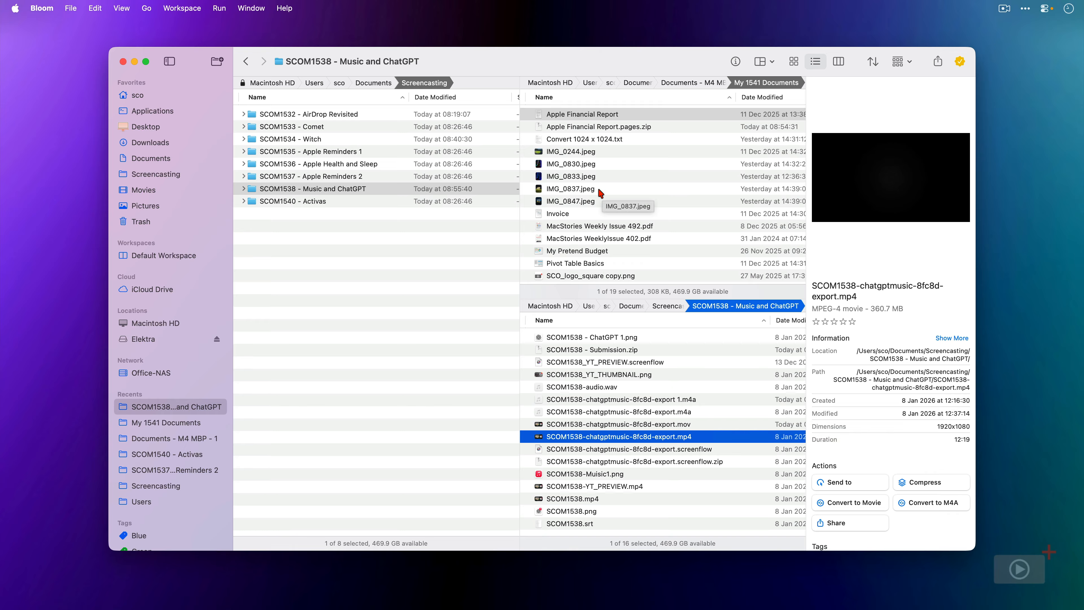
Open the resize options for IMG_0837.jpeg, and try adding a second output size before removing it
click(580, 189)
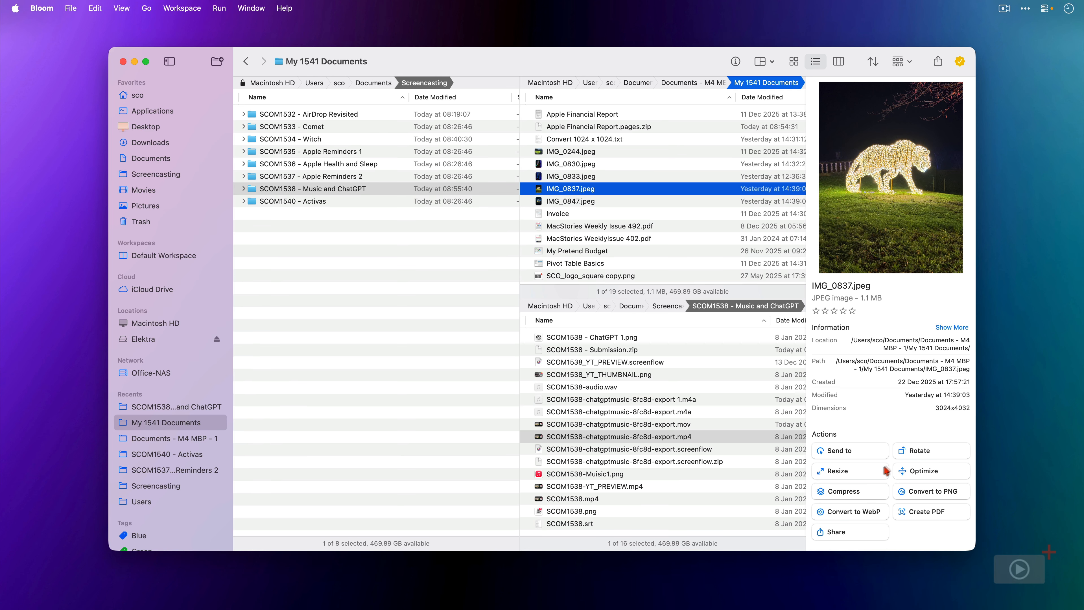
click(875, 474)
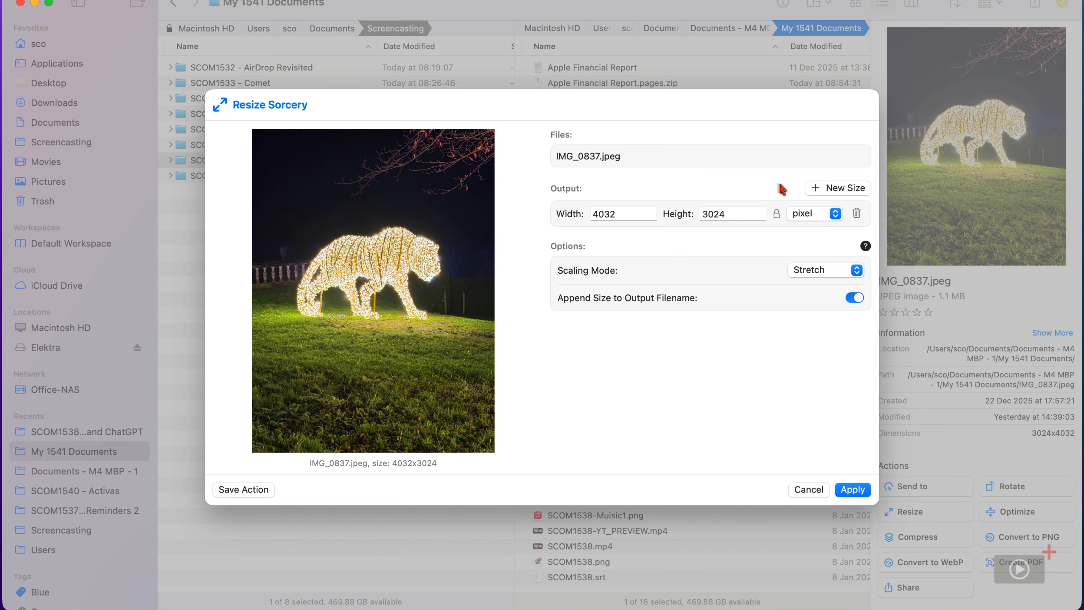
click(814, 193)
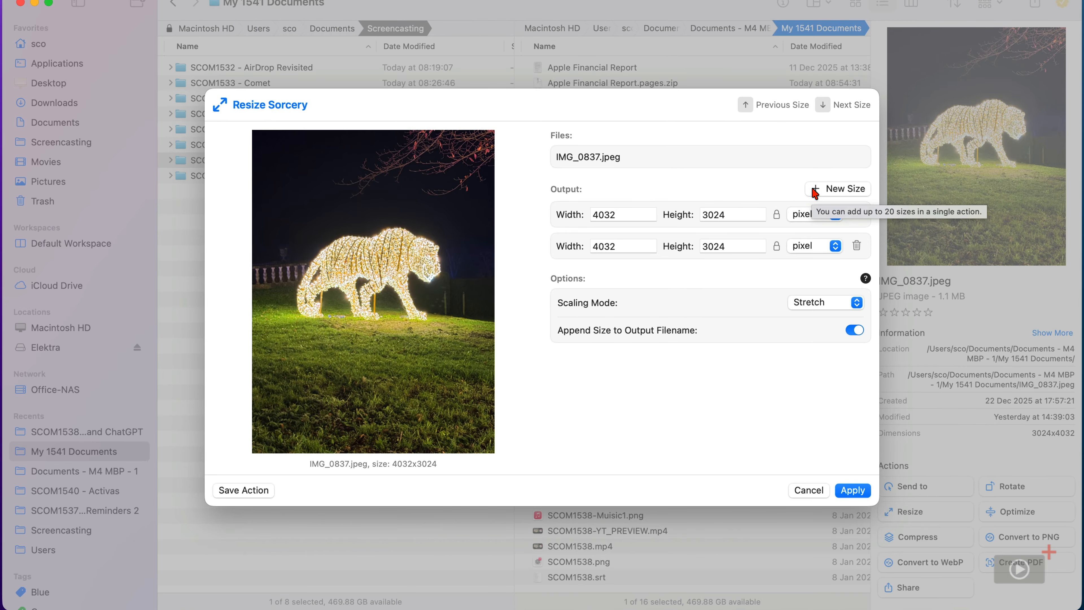
click(857, 246)
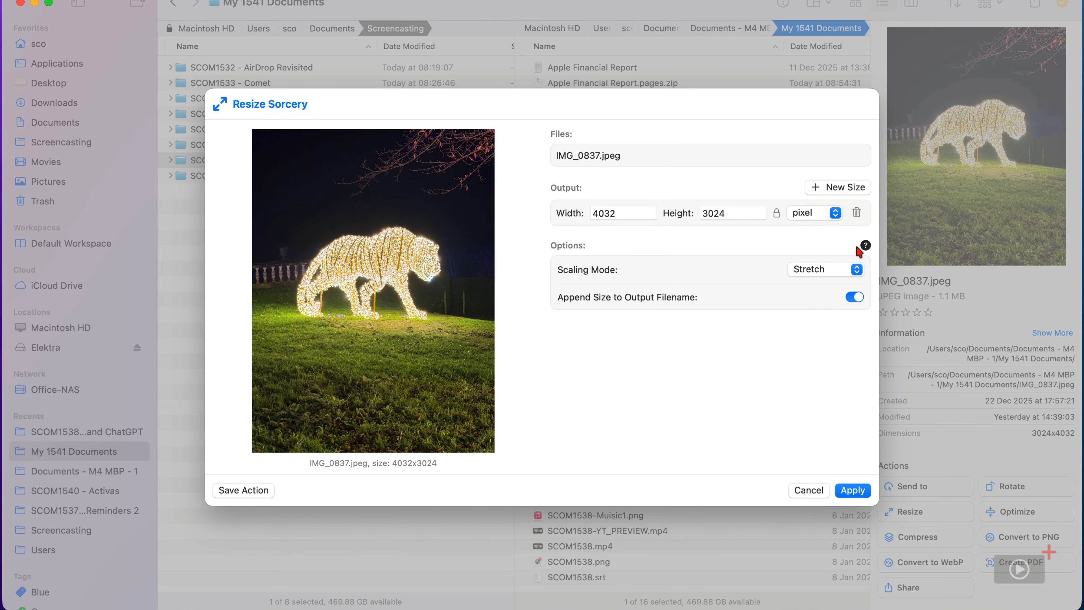
Set the output width to 1024, unlock the aspect ratio, and set the height to 1024
click(628, 213)
text(1024)
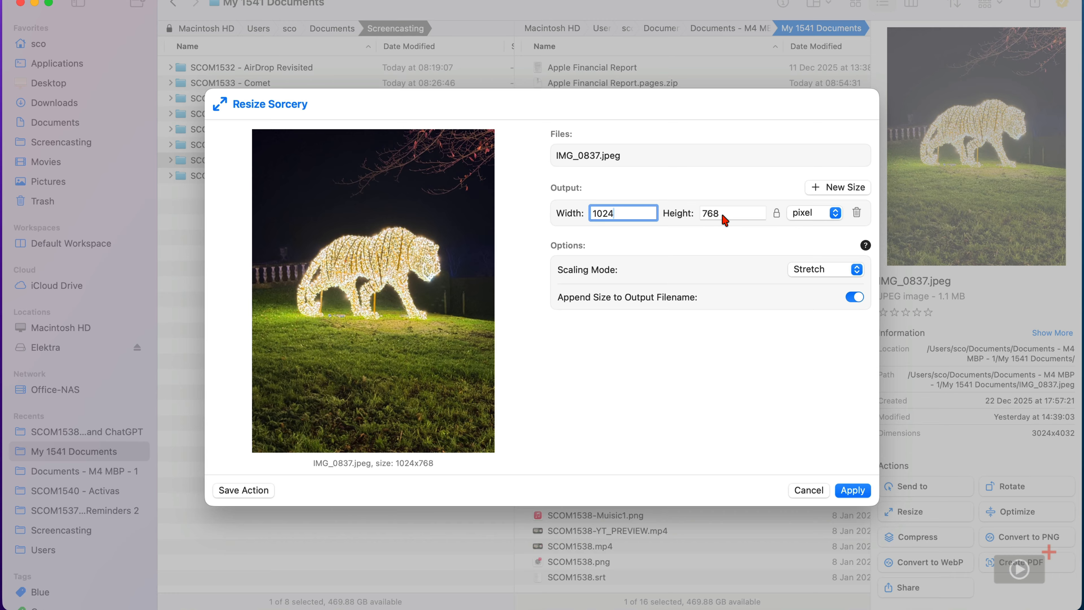
click(778, 214)
key(Tab)
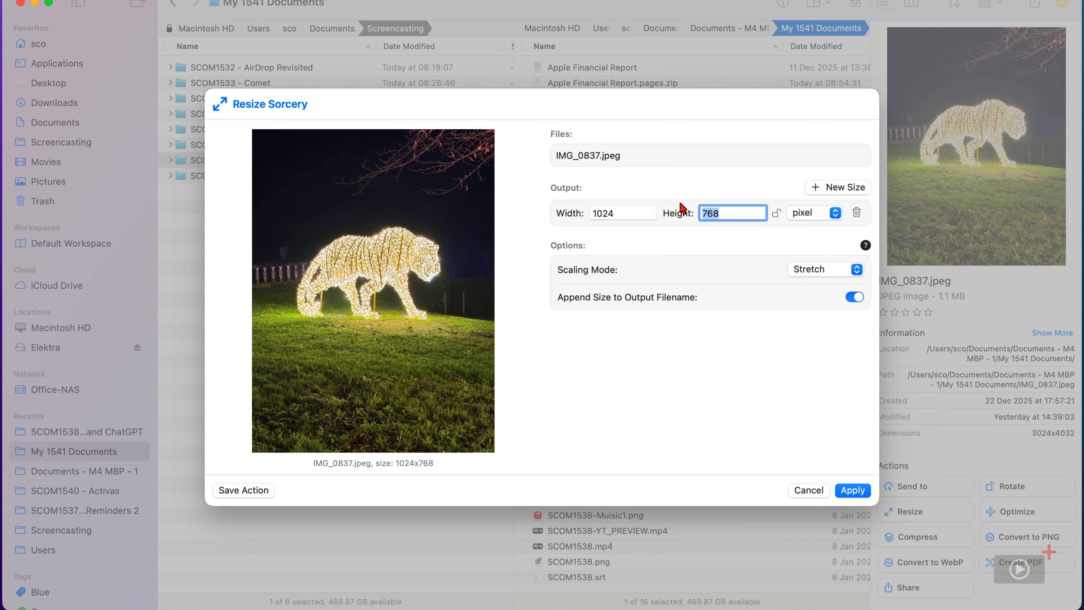
text(1024)
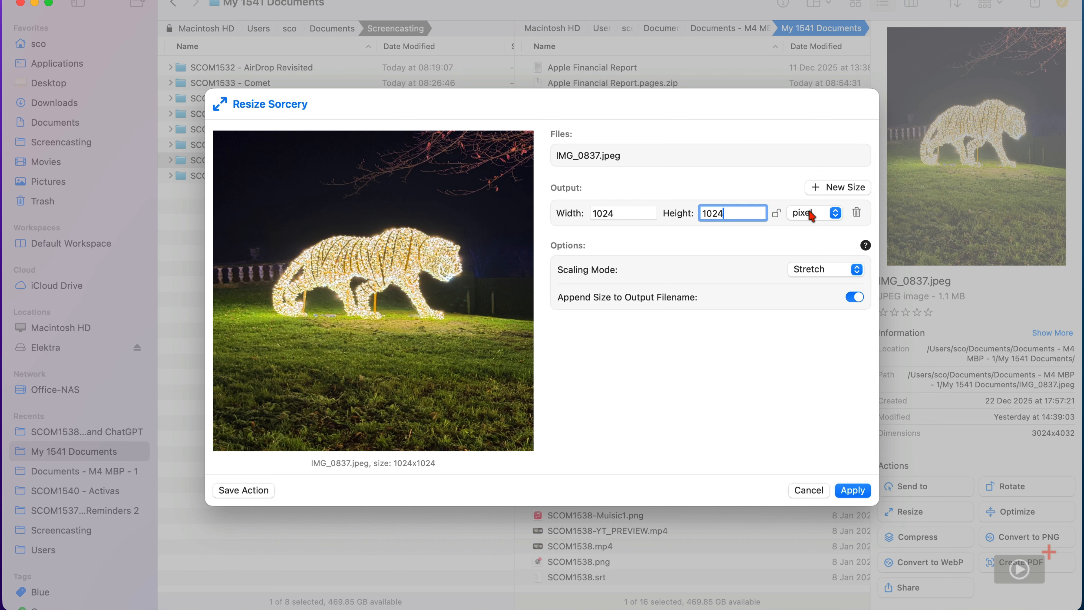
Apply the resize with pixel units and Stretch scaling, and compare the 1024x1024 copy with the original IMG_0837.jpeg
click(832, 211)
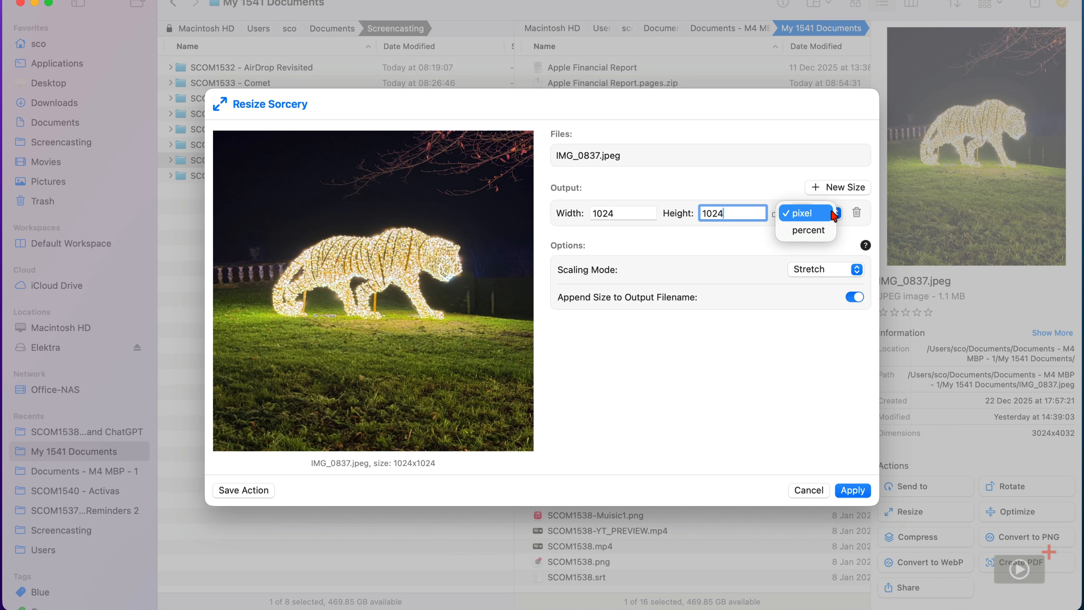
click(834, 214)
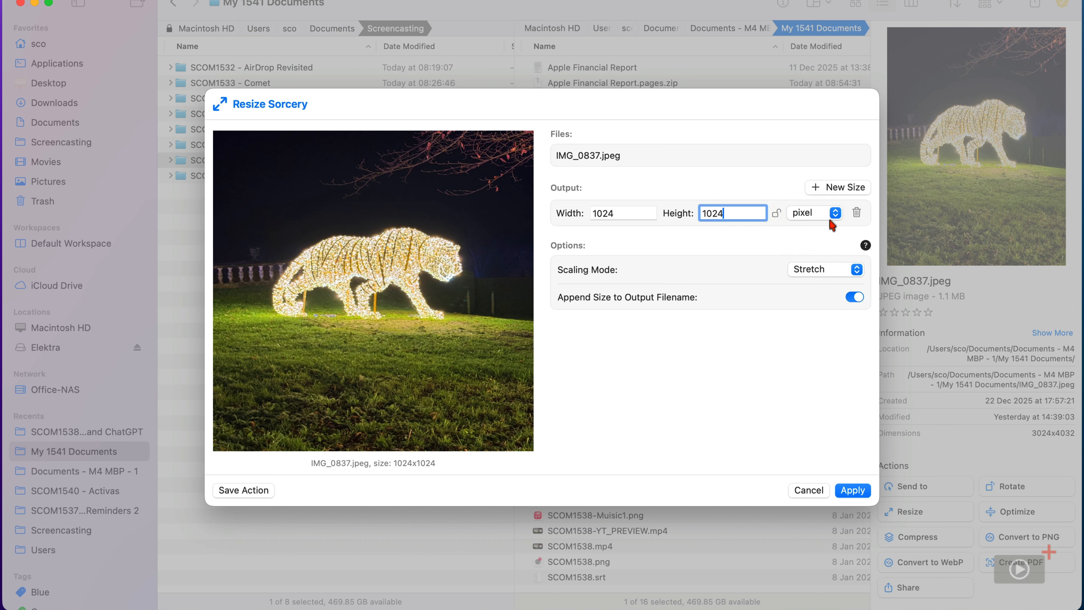
click(838, 273)
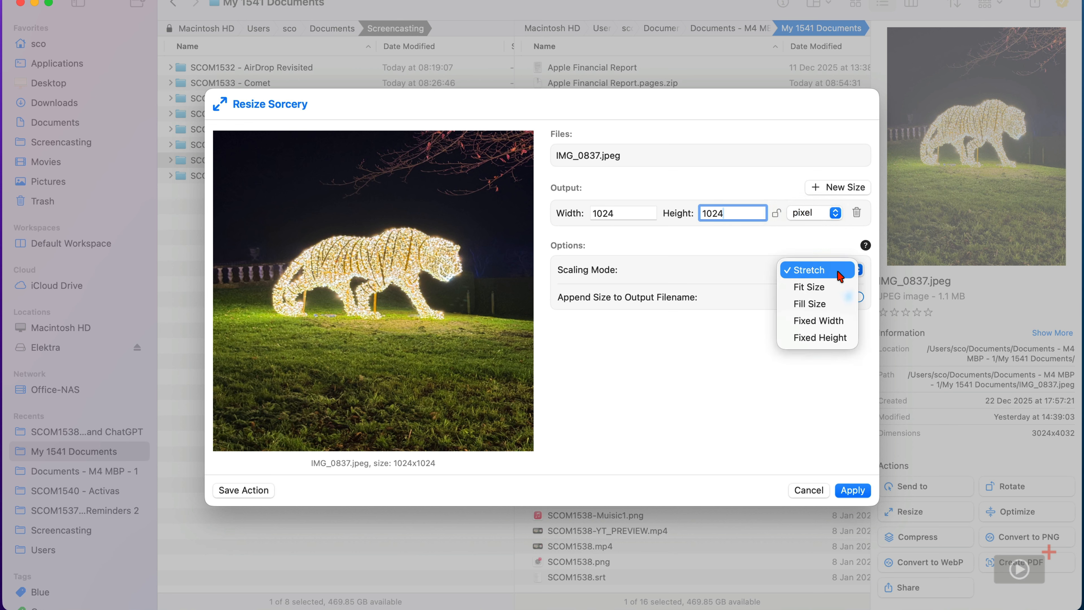
click(840, 276)
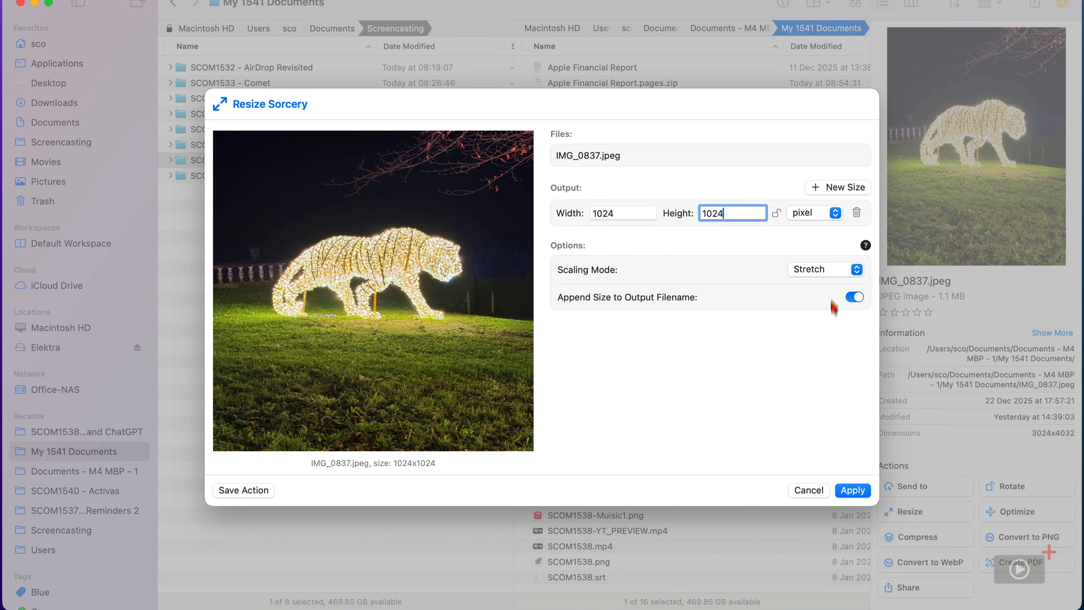
click(855, 494)
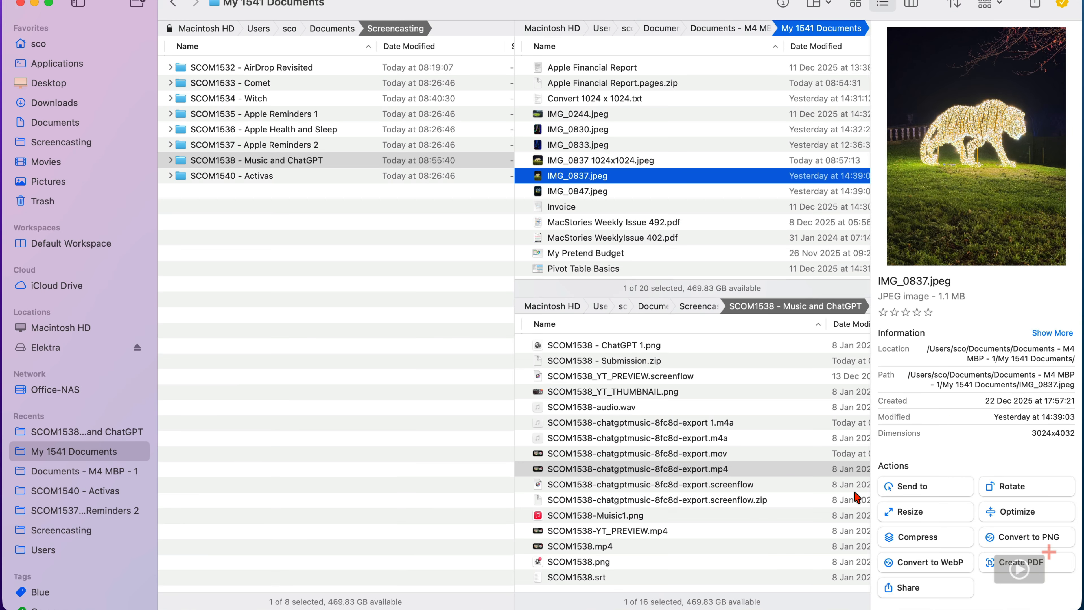
click(640, 161)
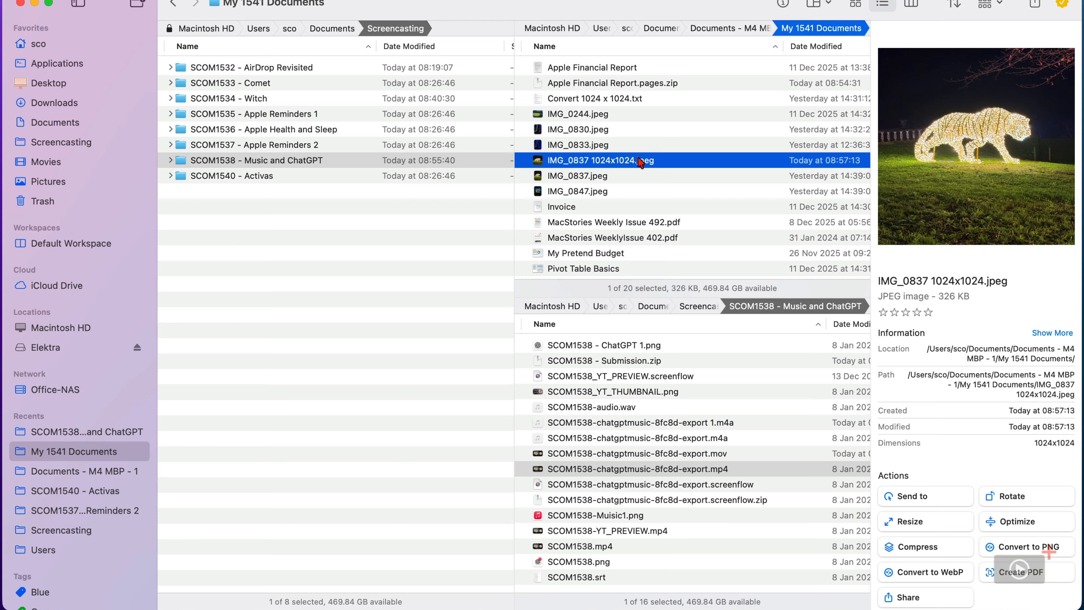
click(636, 176)
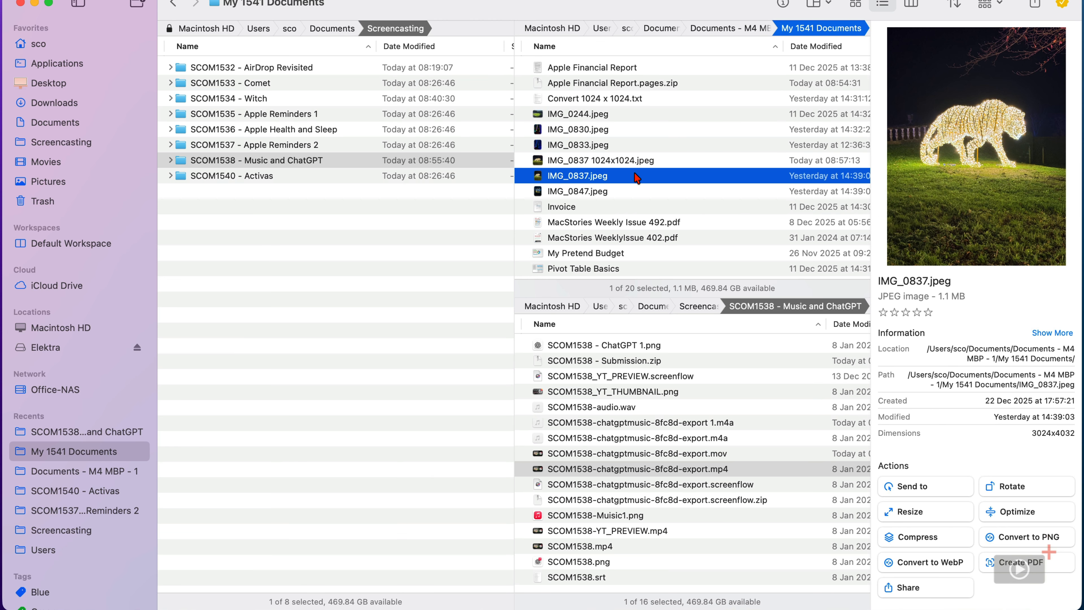
Optimize IMG_0847.jpeg and compare its file size before and after
click(643, 194)
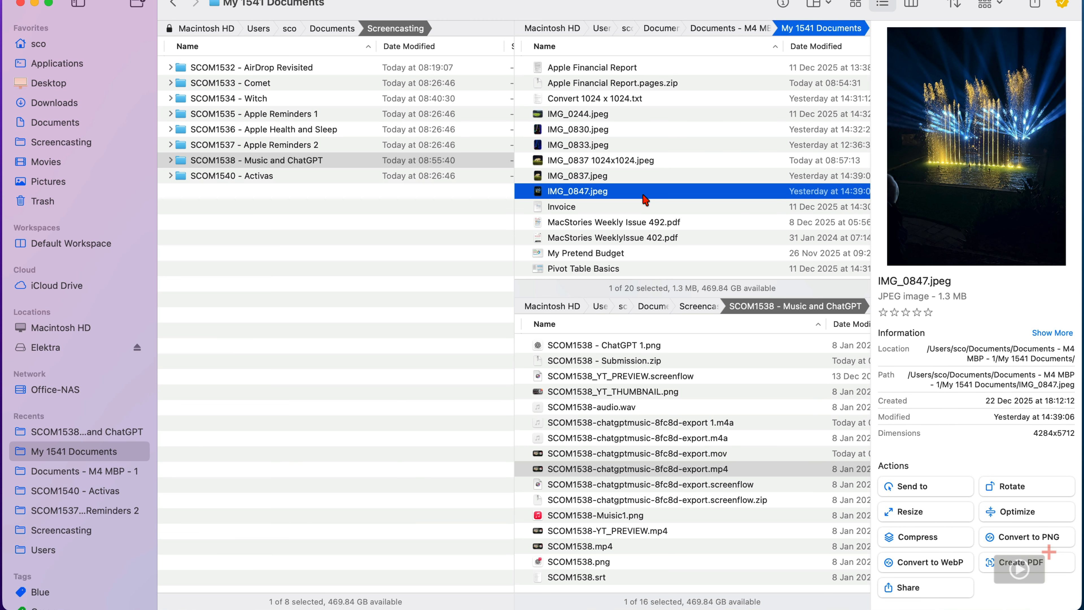
scroll(644, 198, right, 5)
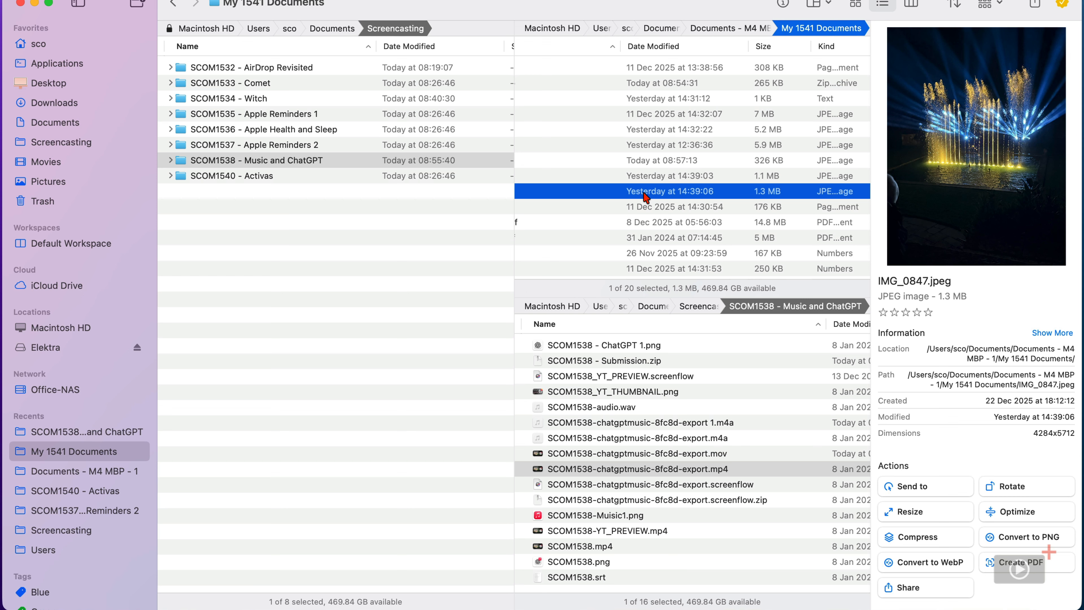
scroll(645, 197, left, 5)
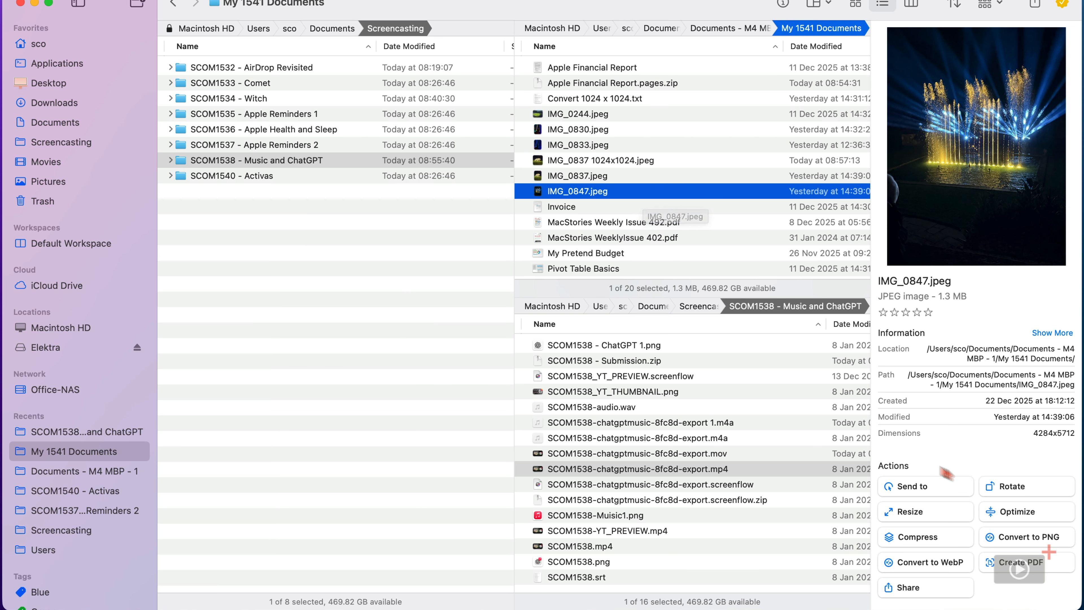
click(1043, 514)
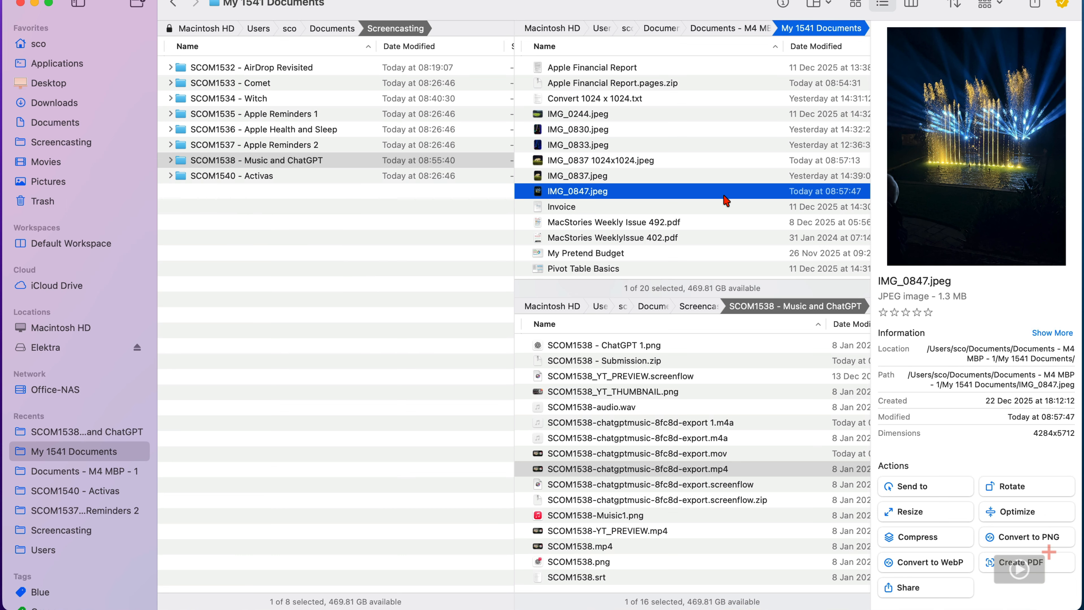
scroll(725, 197, right, 5)
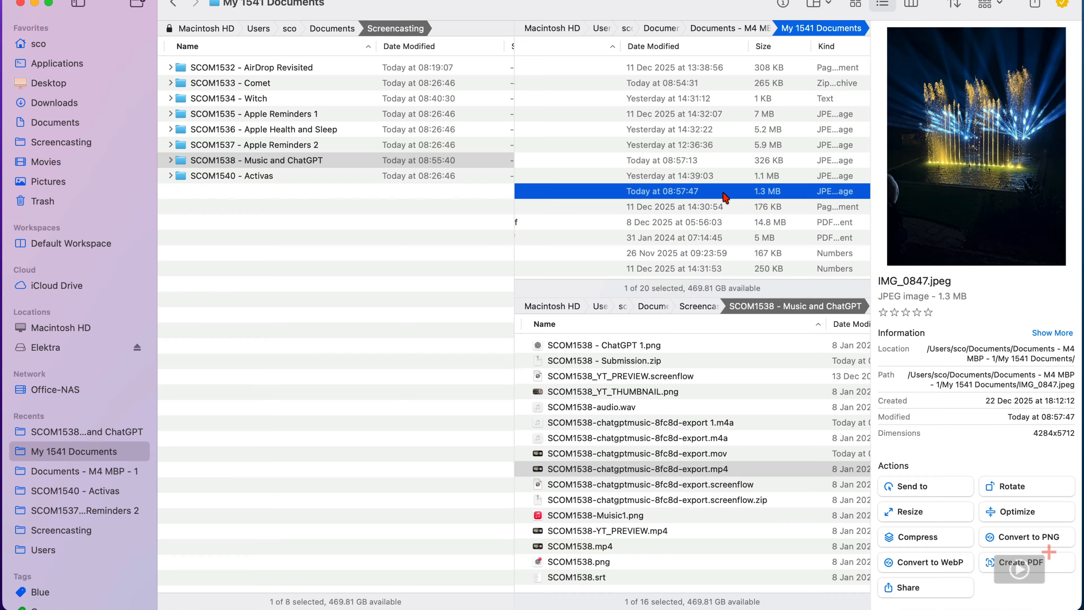
Optimize IMG_0833.jpeg and check its new file size in the list
click(726, 151)
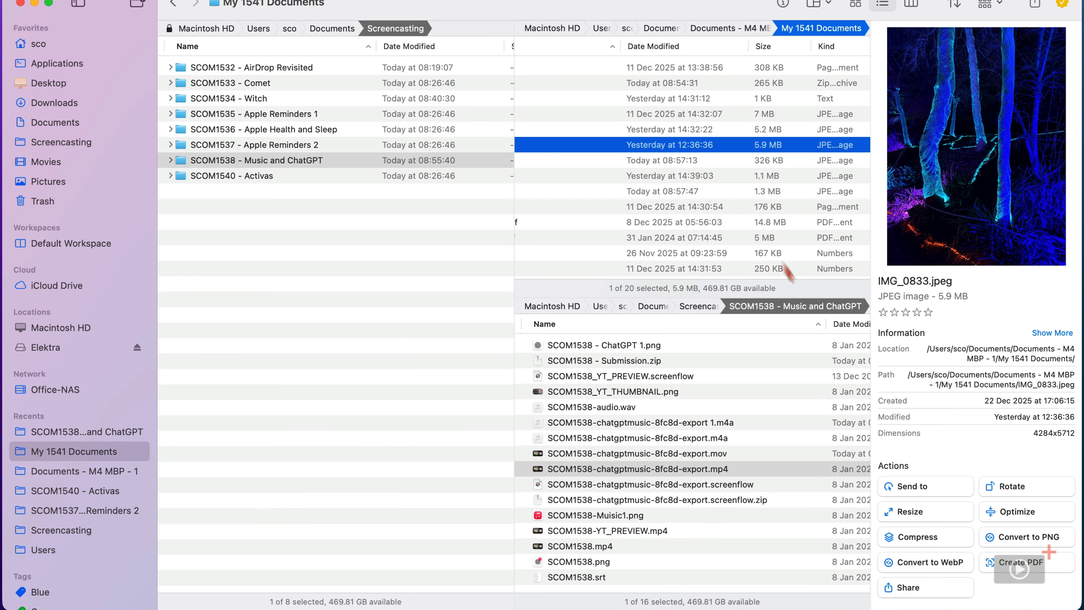
click(1037, 515)
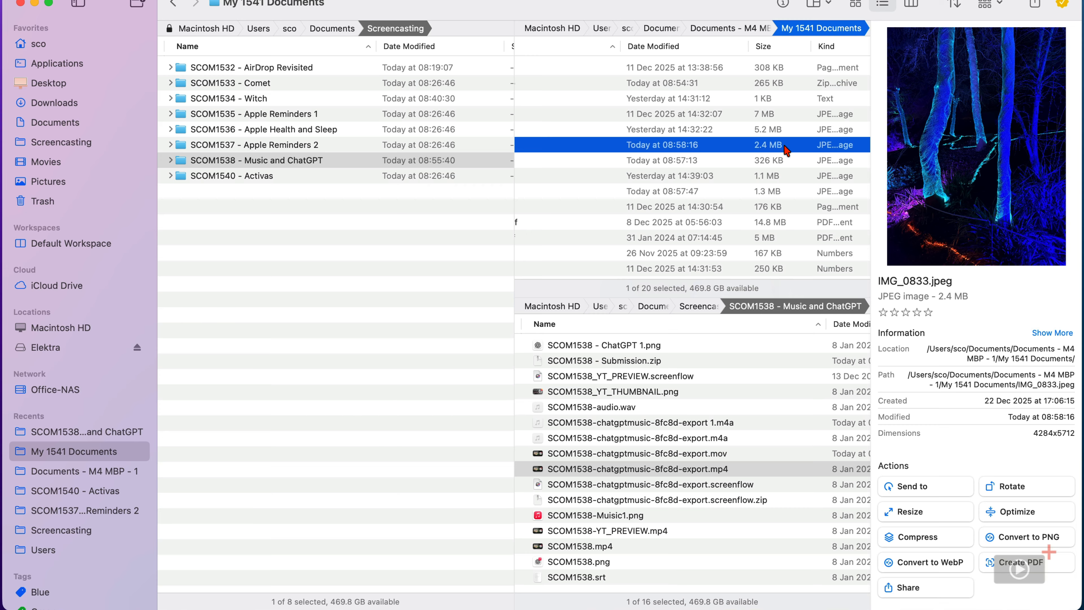
scroll(787, 150, left, 5)
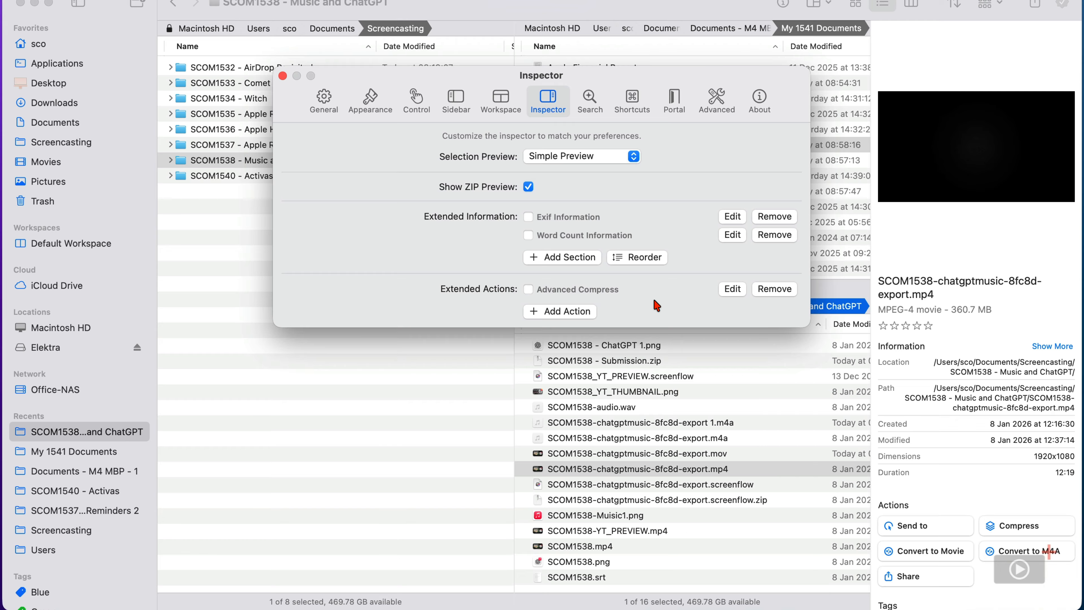
Enable the Advanced Compress extended action, review its movie-file script, and select SCOM1538-chatgptmusic-8fc8d-export.mov
click(529, 289)
click(732, 289)
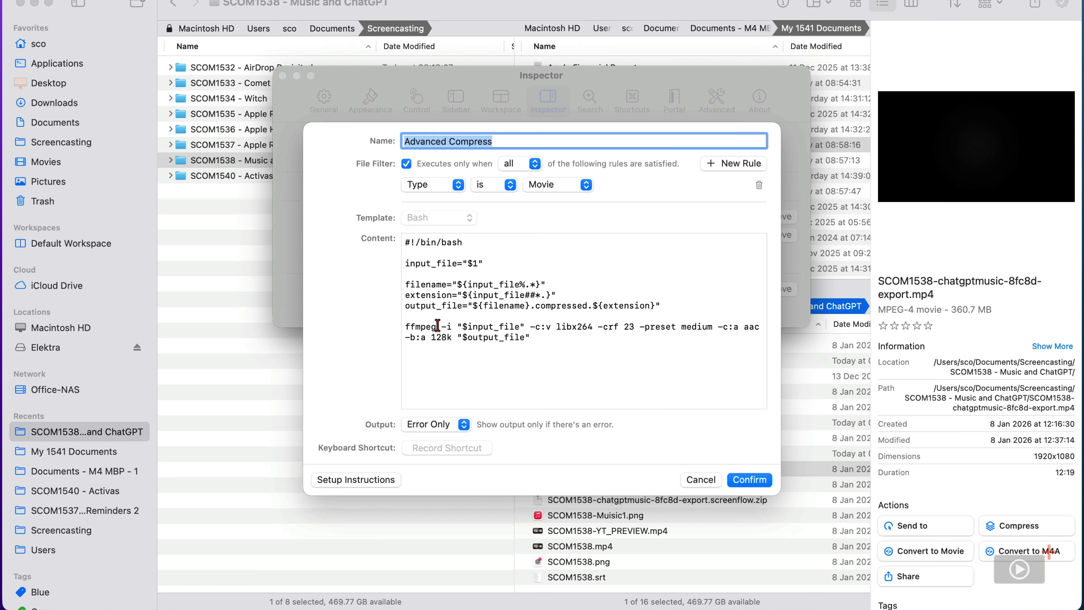
click(758, 483)
key(super+w)
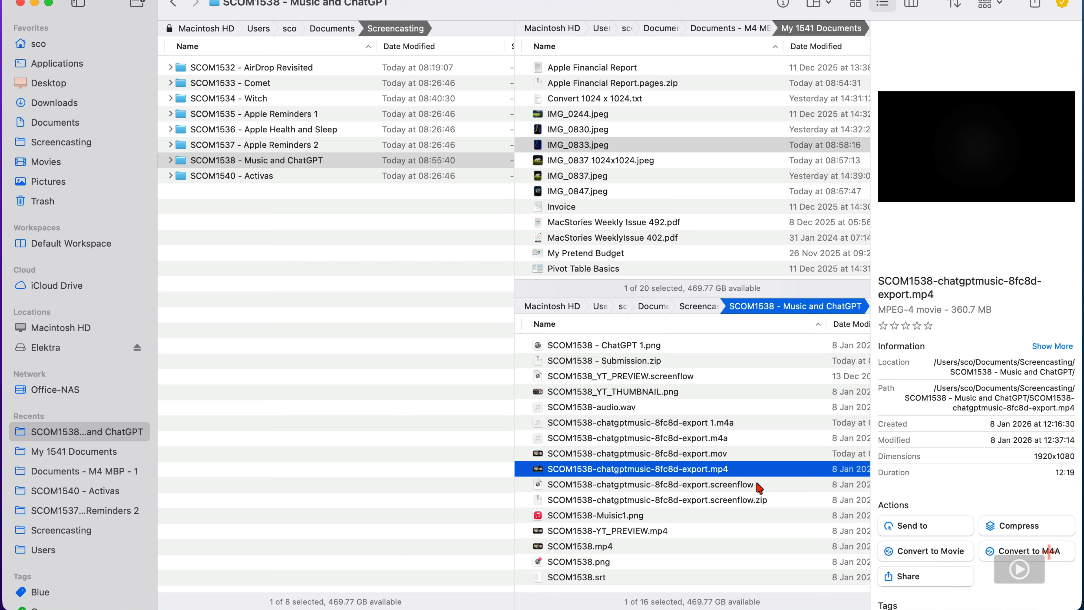
click(708, 454)
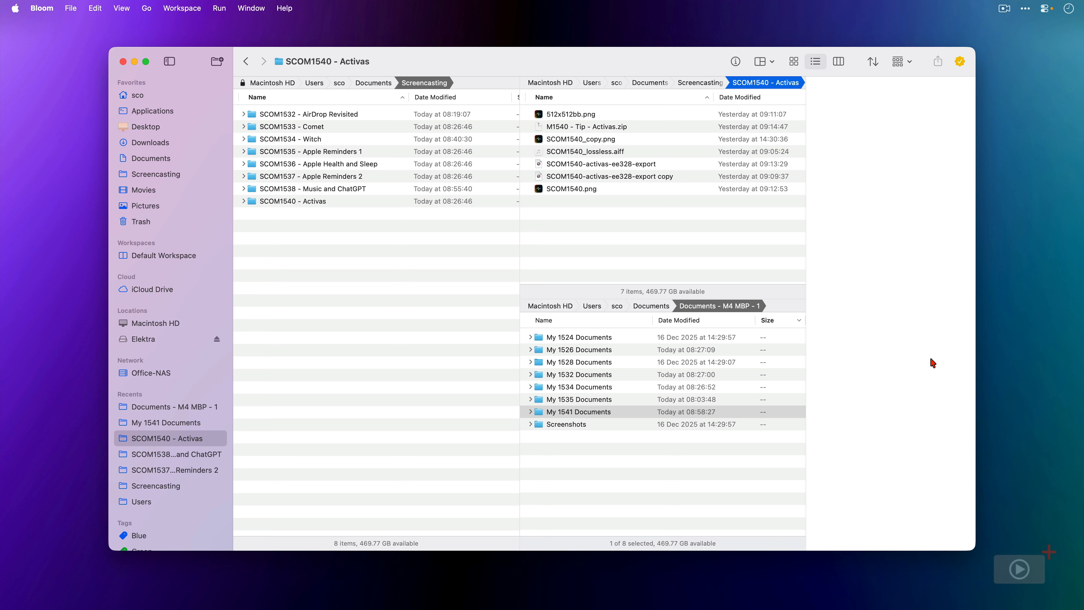
Check the inspector actions offered for 512x512bb.png, and examine the image filter and full script of the Convert 1024 x 1024 action
click(640, 115)
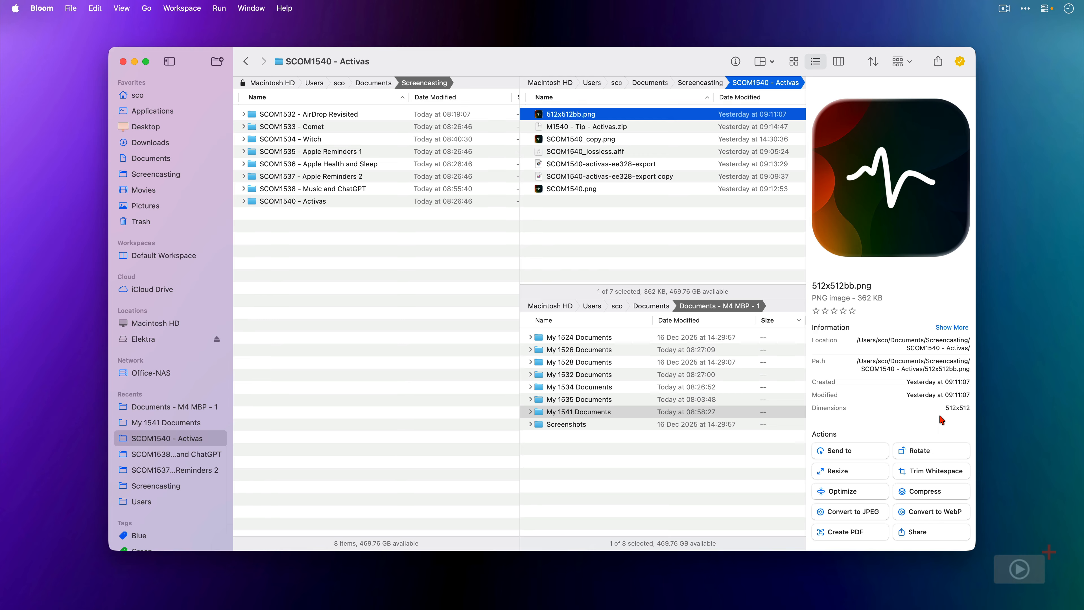
scroll(941, 420, down, 4)
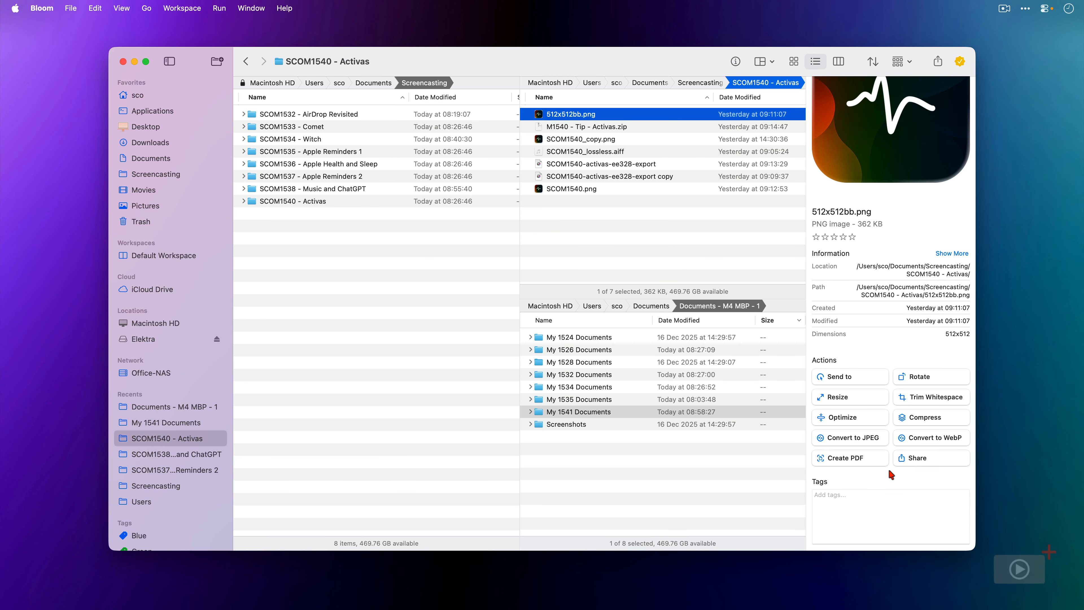
key(super+comma)
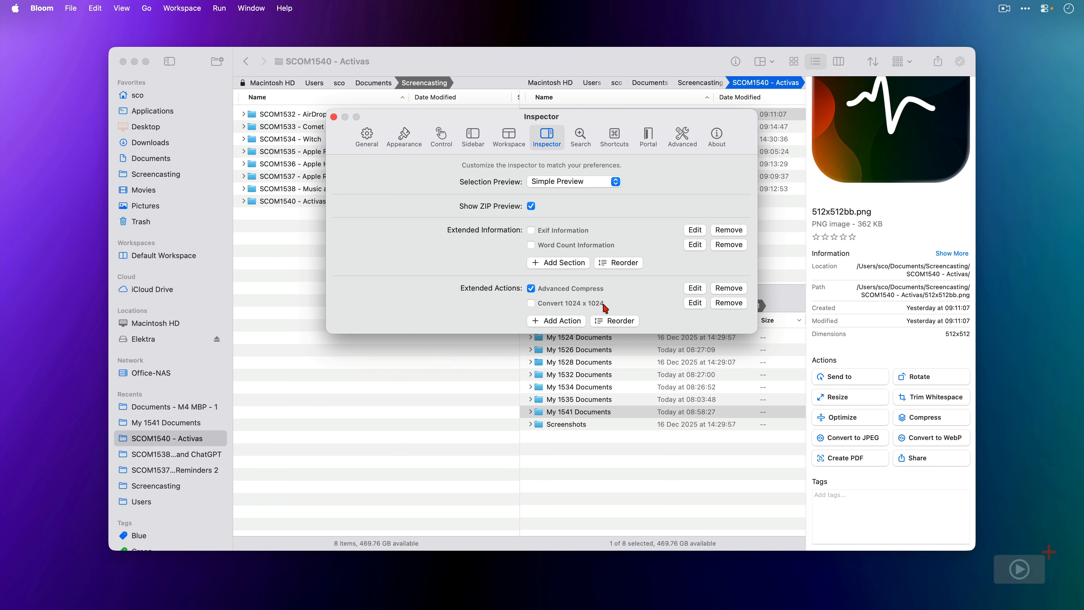
click(692, 303)
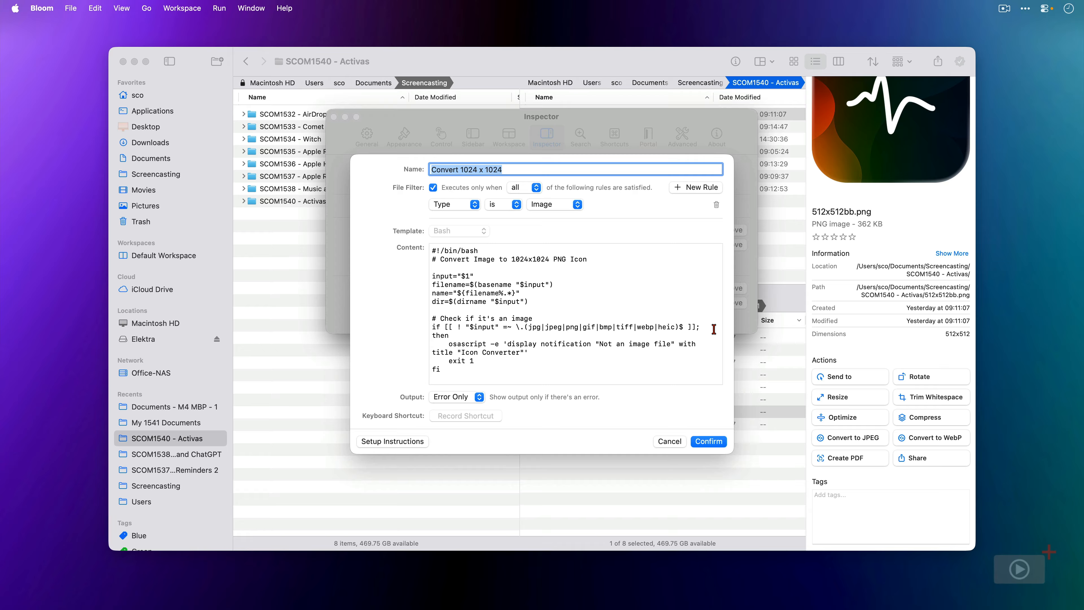
scroll(713, 329, down, 5)
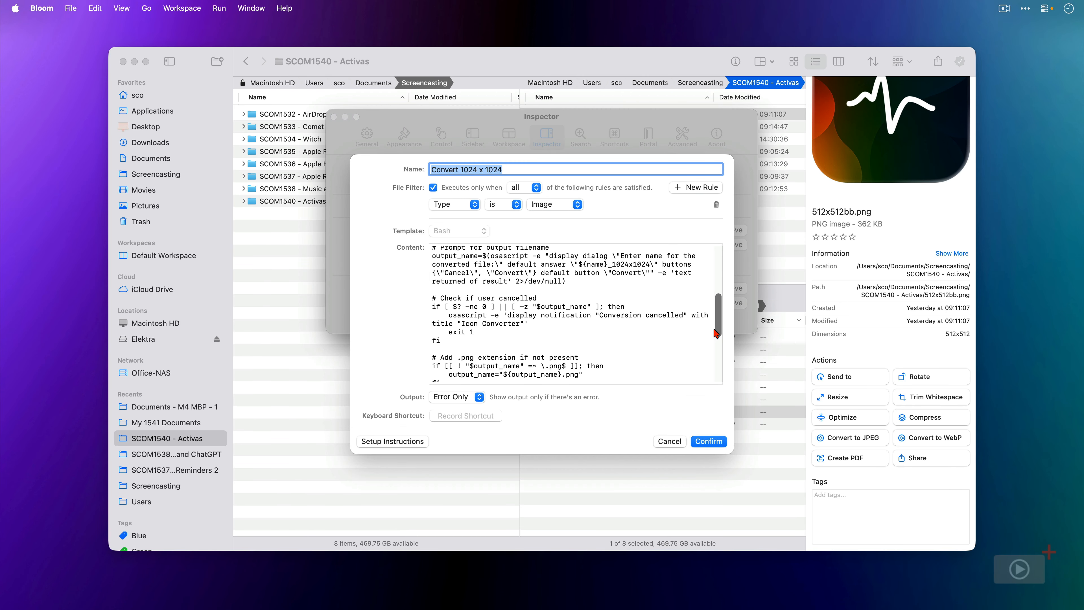
scroll(716, 333, down, 4)
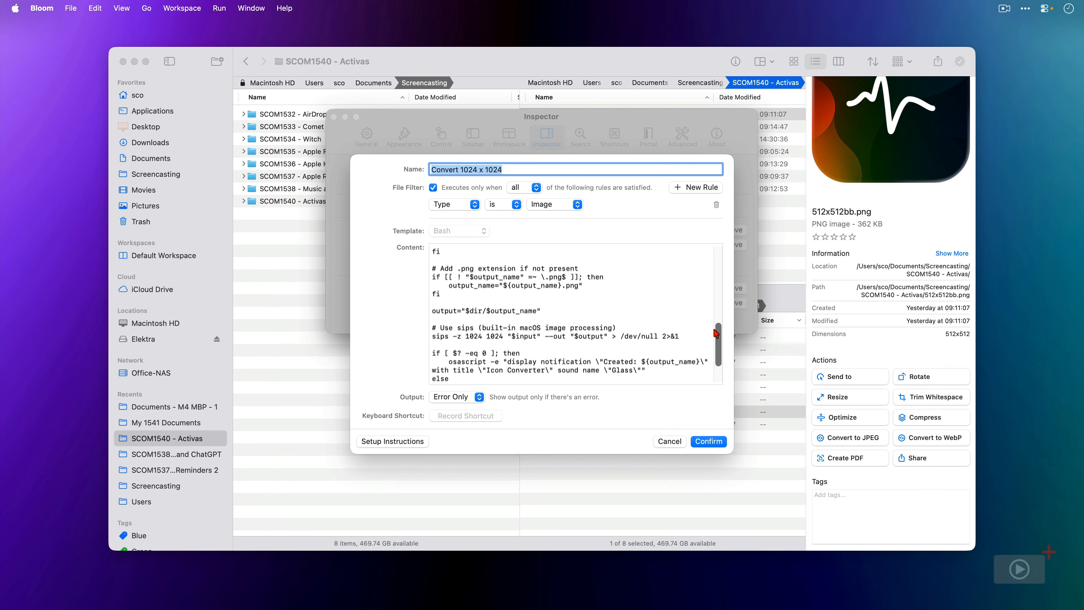
scroll(715, 333, down, 1)
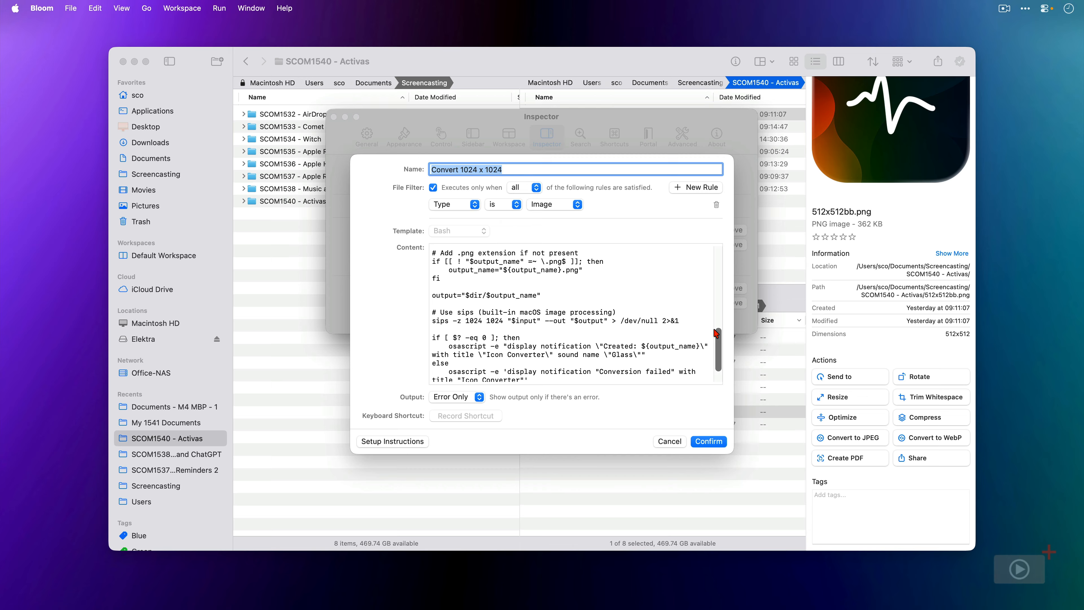
scroll(716, 333, down, 2)
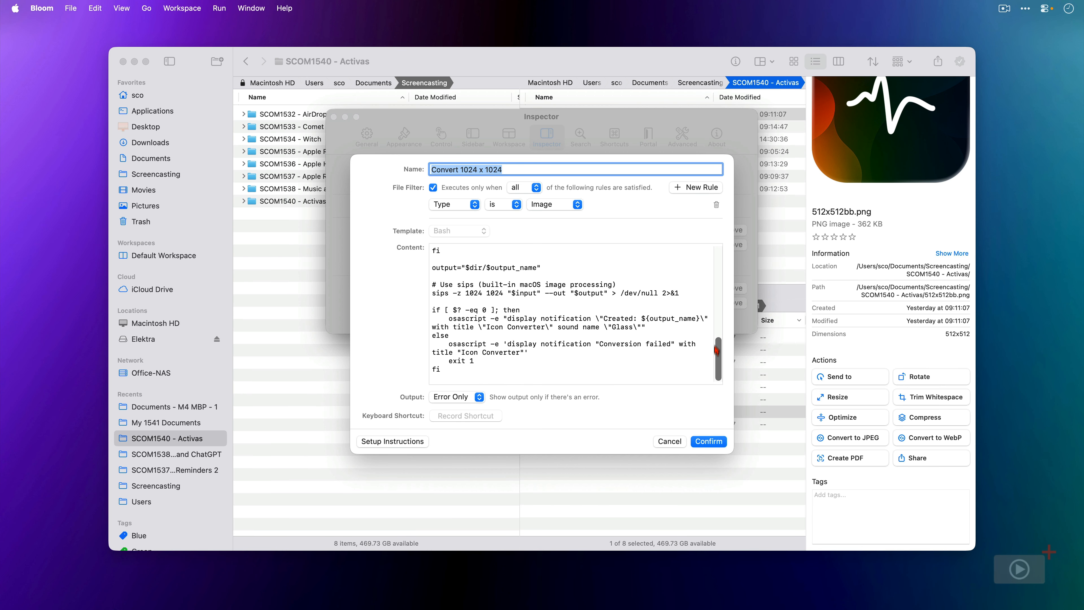
click(710, 441)
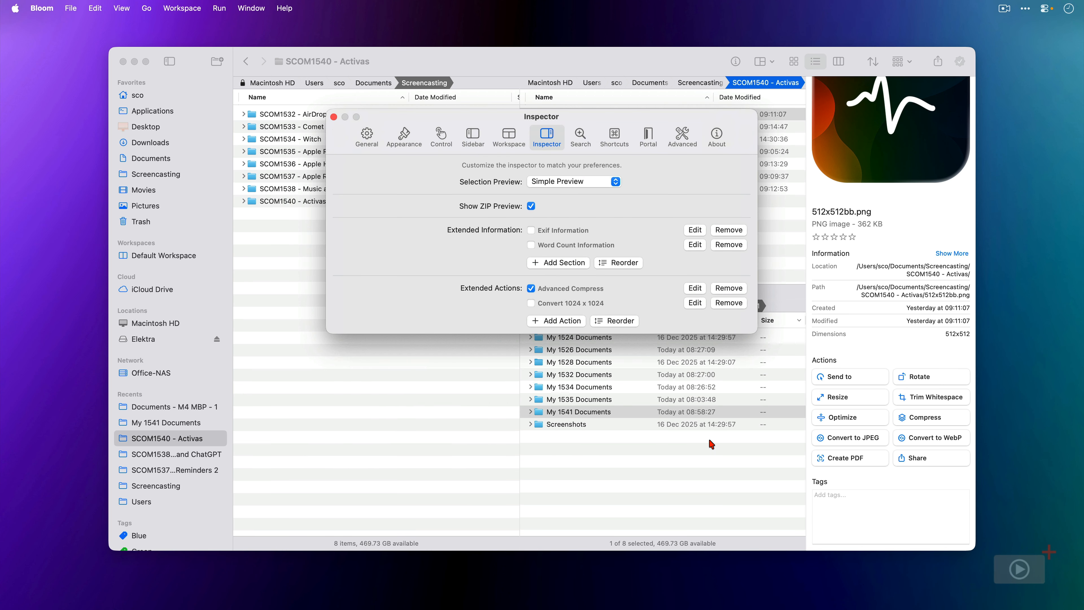
Enable the Convert 1024 x 1024 extended action and reselect 512x512bb.png to refresh its inspector actions
click(545, 304)
click(334, 117)
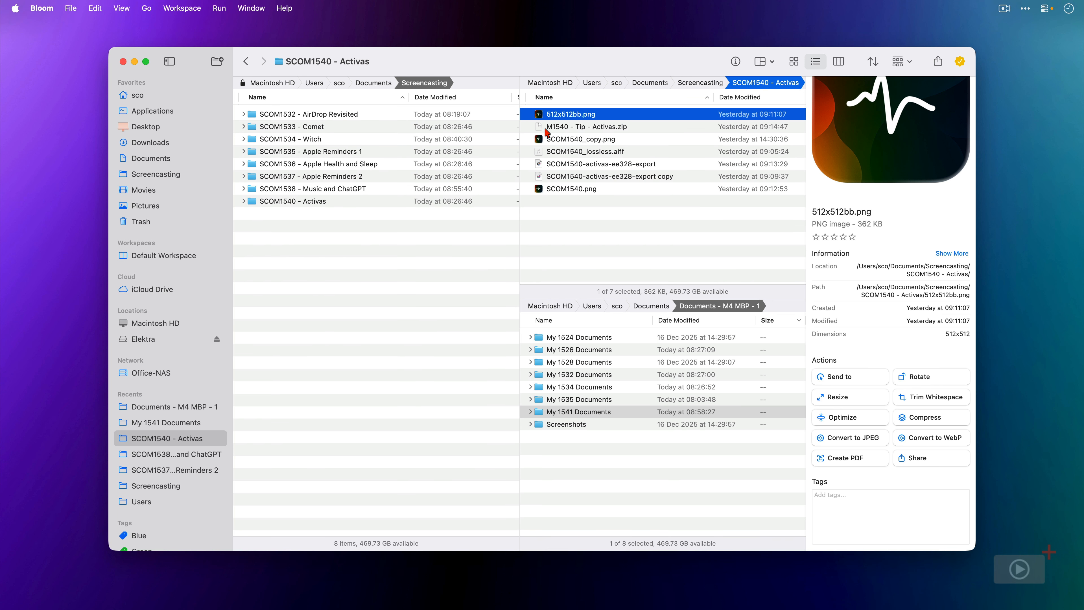
click(566, 127)
click(565, 116)
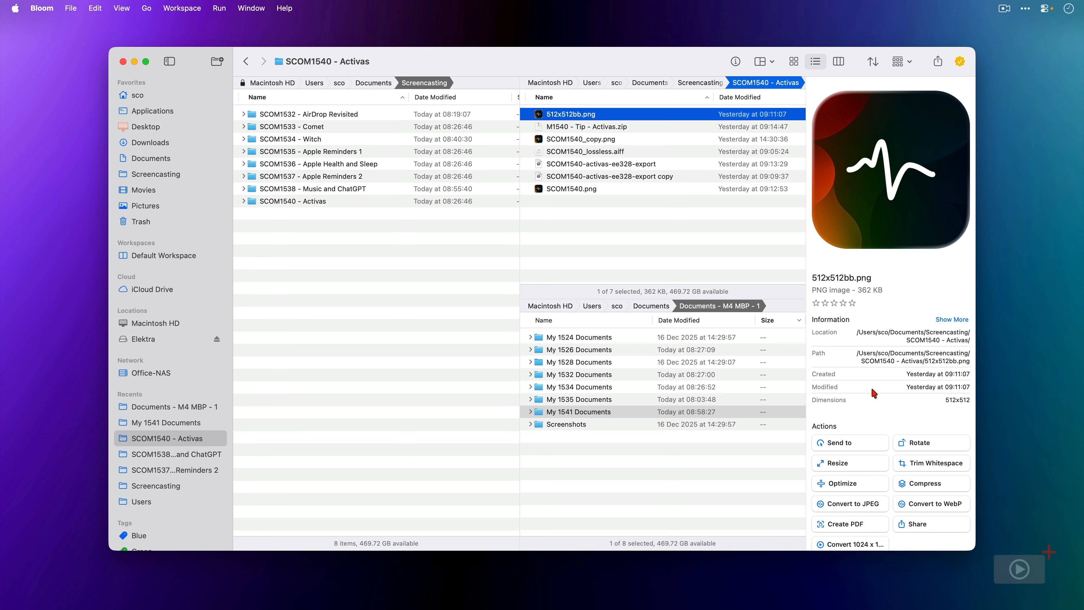
Run Convert 1024 x 1024 on 512x512bb.png with the output name SCOM1540.png, and check the converted file's dimensions
scroll(872, 389, down, 2)
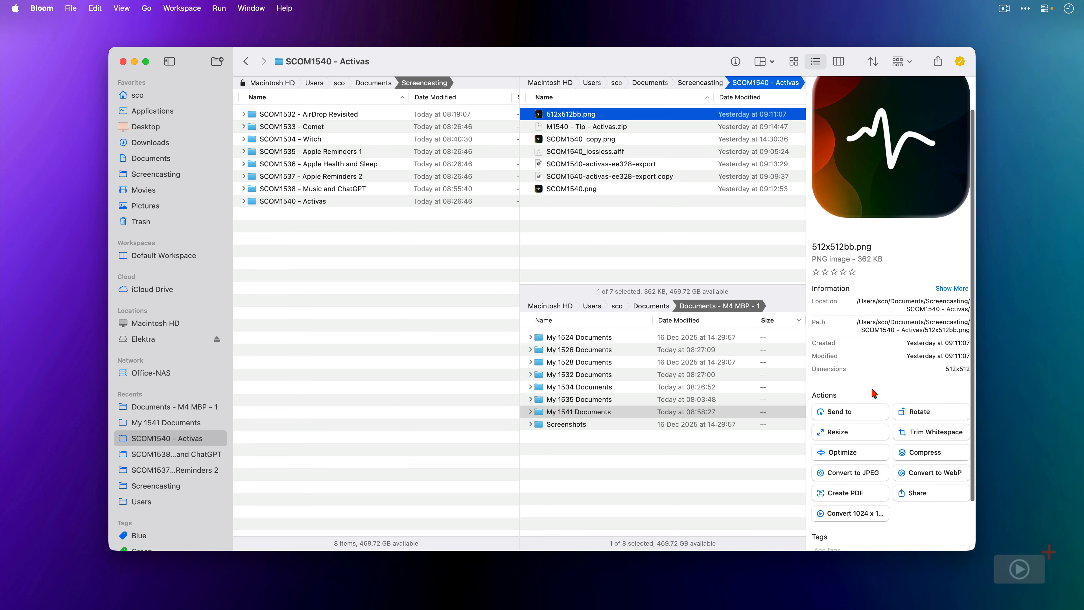
click(850, 511)
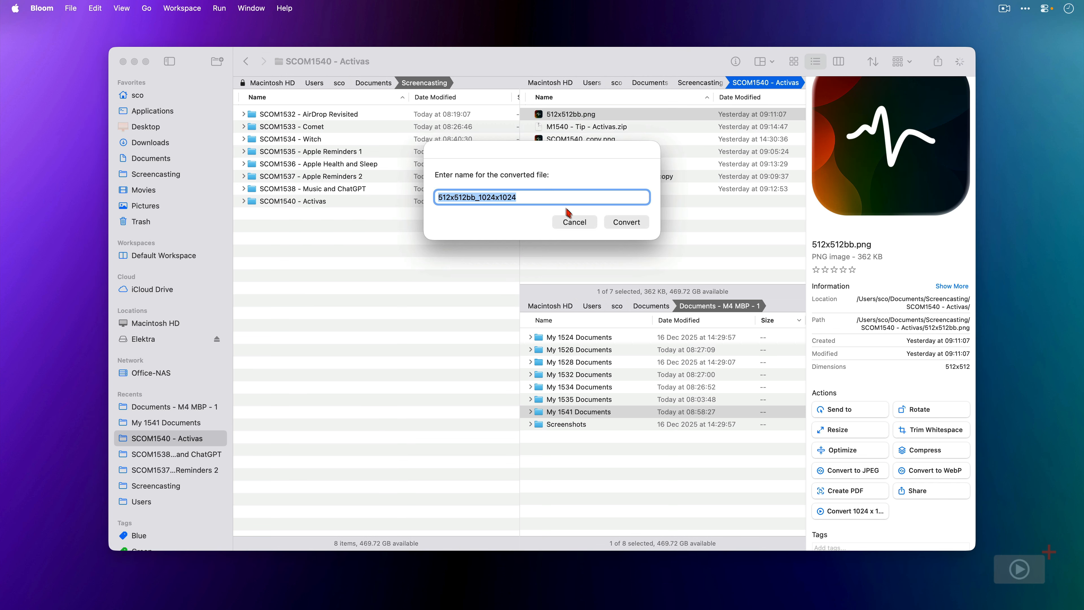
click(553, 201)
key(super+a)
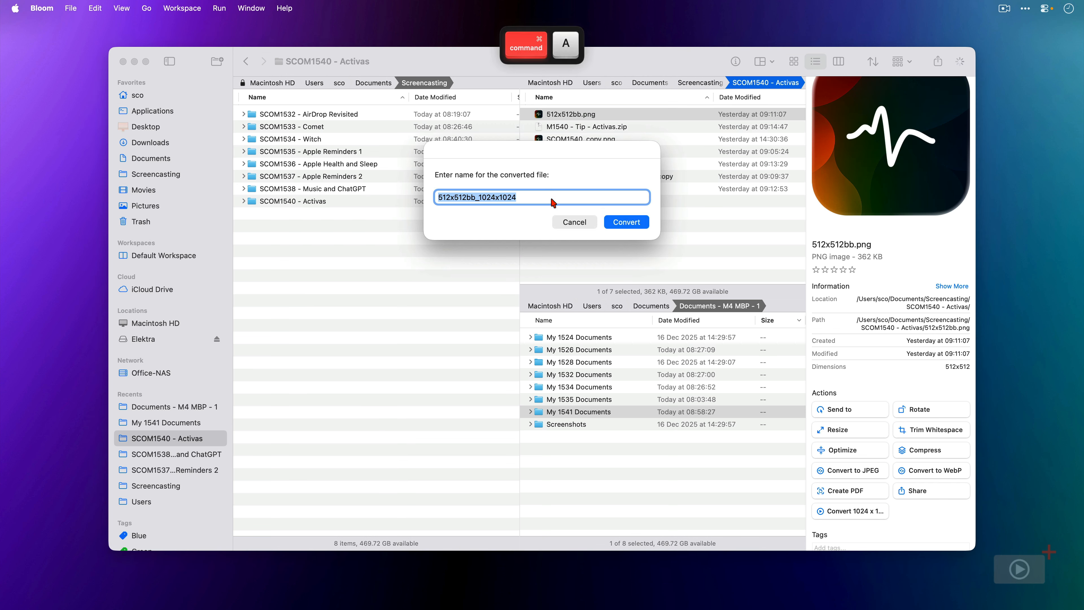
text(SCOM)
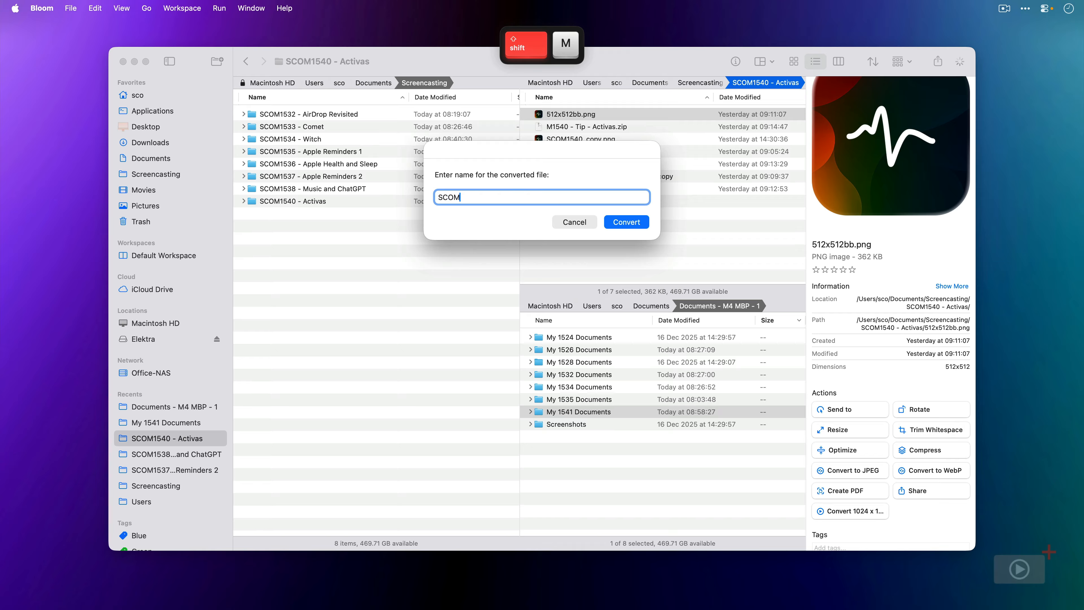
text(1540.png)
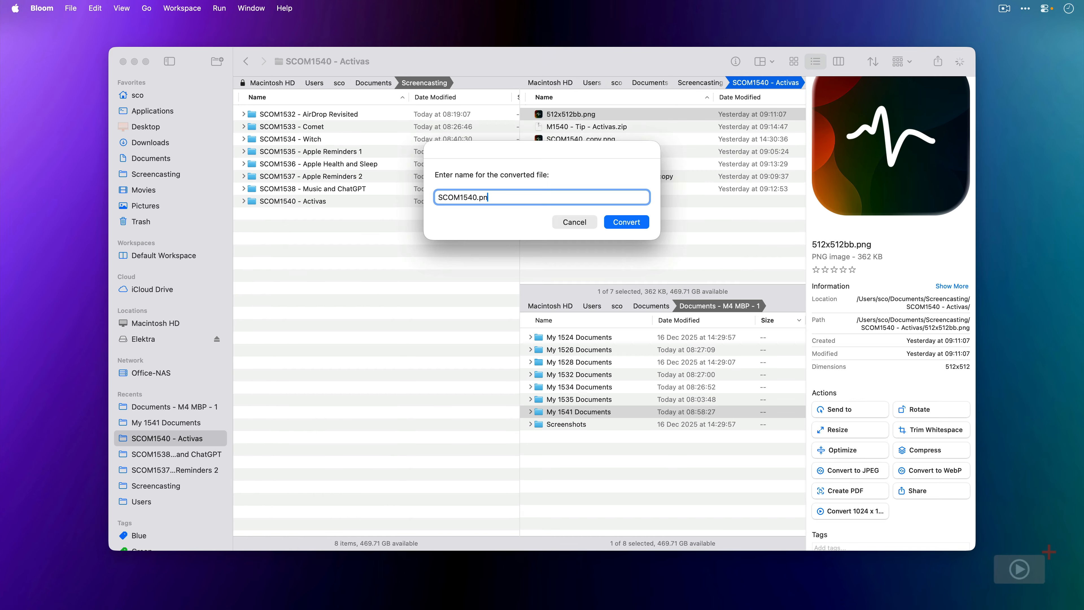
key(Return)
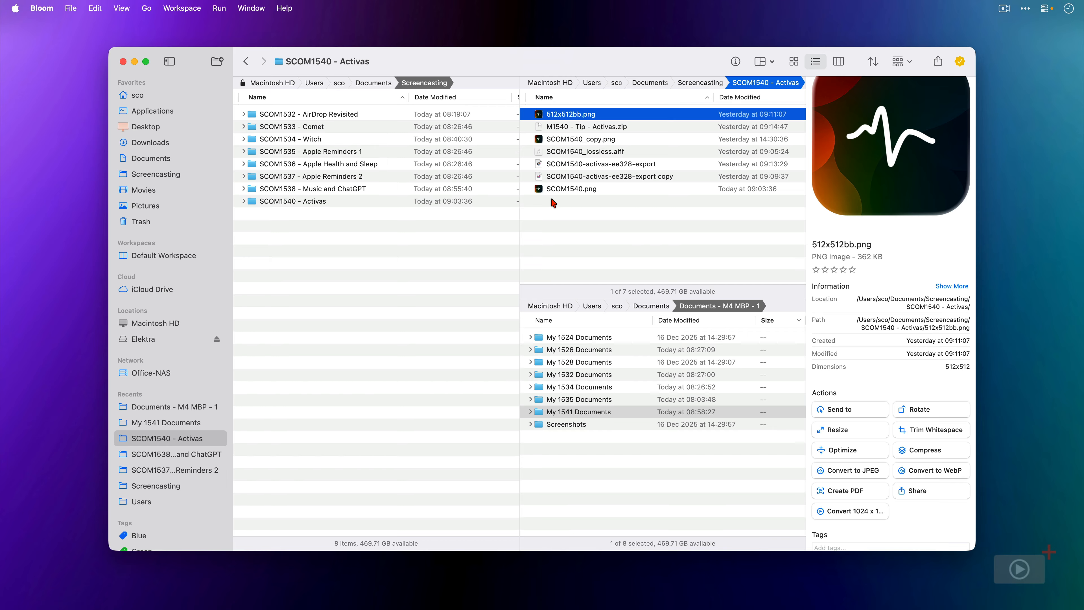
click(565, 190)
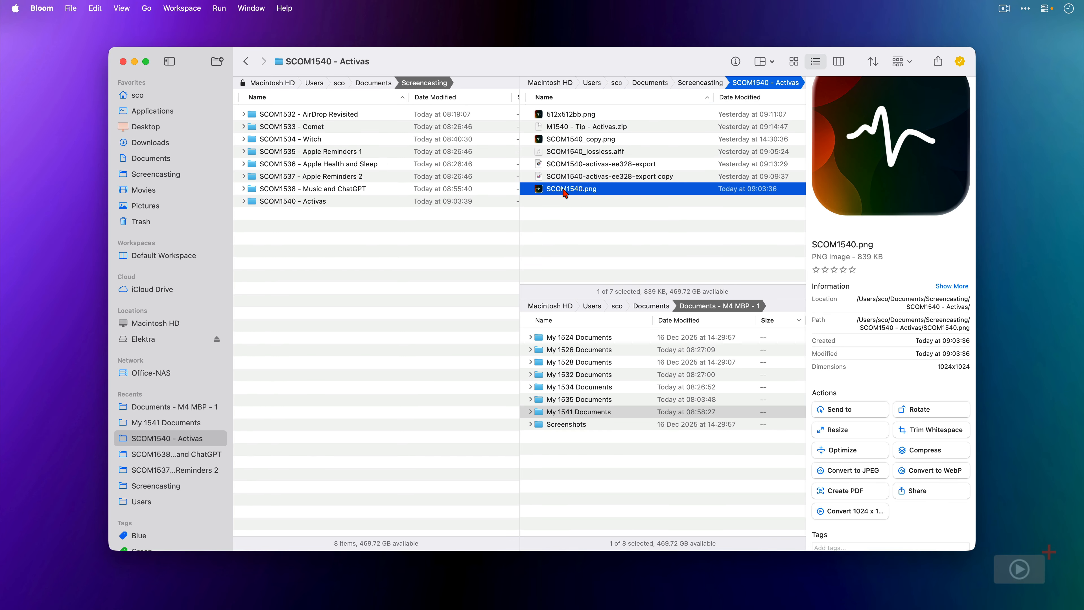